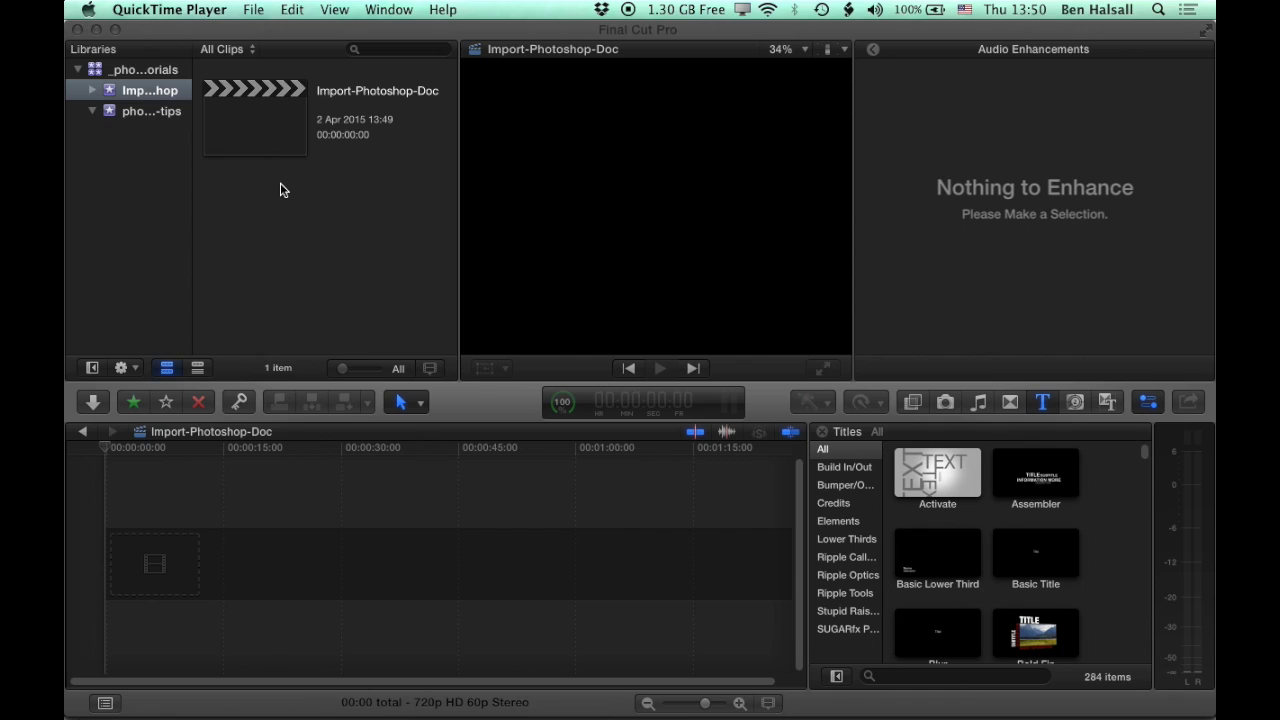
# - Bring Final Cut Pro to the front and open the File menu's import commands
pyautogui.click(350, 252)
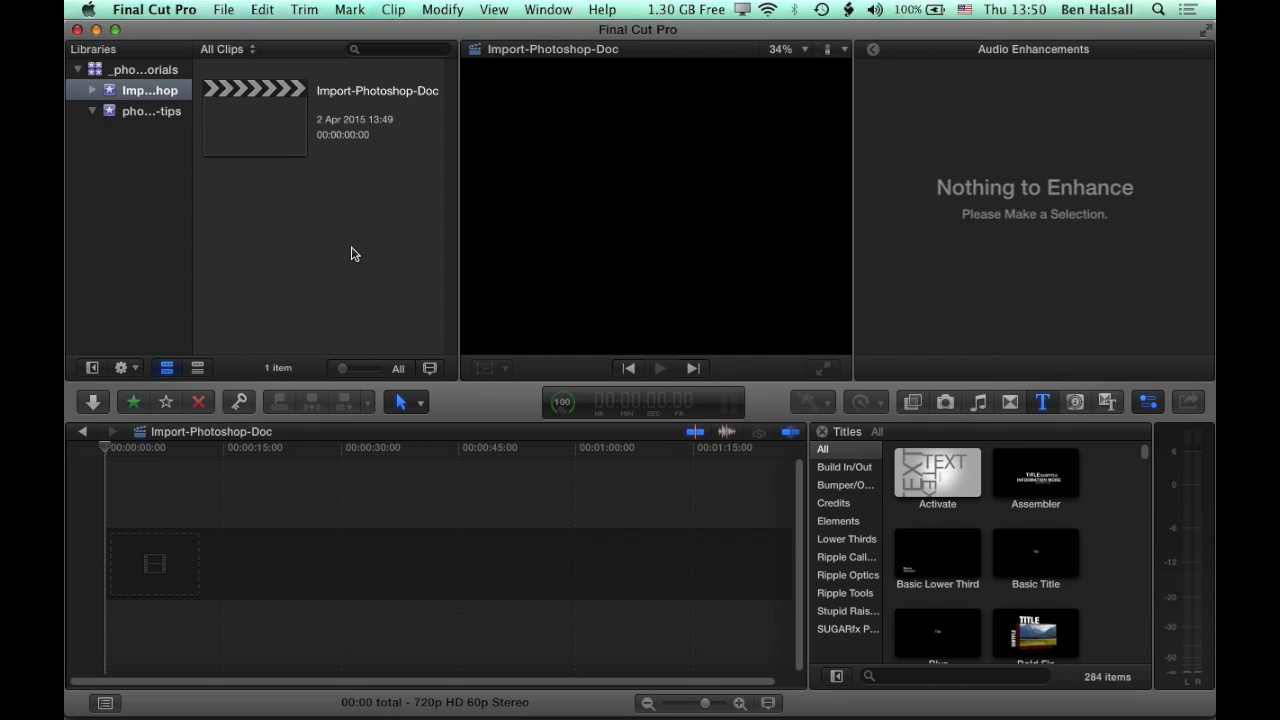
pyautogui.click(224, 9)
# - Import sketch-lesson.psd from the Desktop into the existing Import-Photoshop event
pyautogui.moveTo(252, 121)
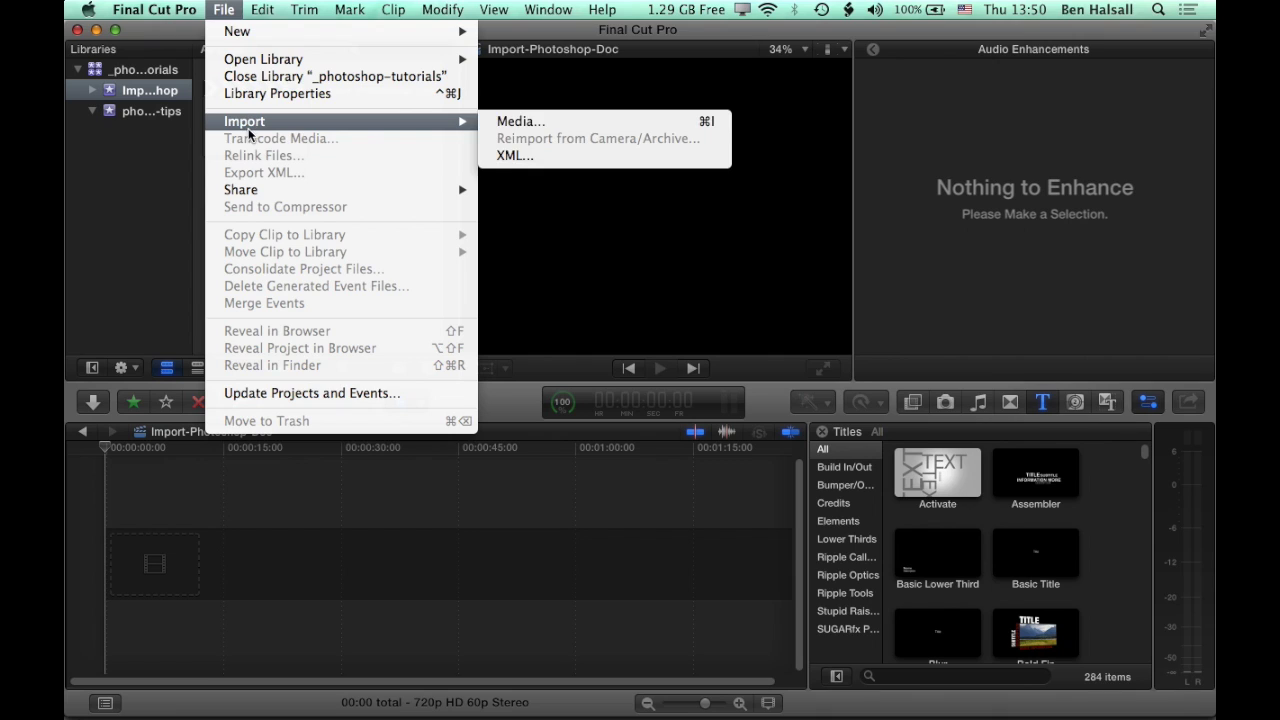
pyautogui.click(567, 121)
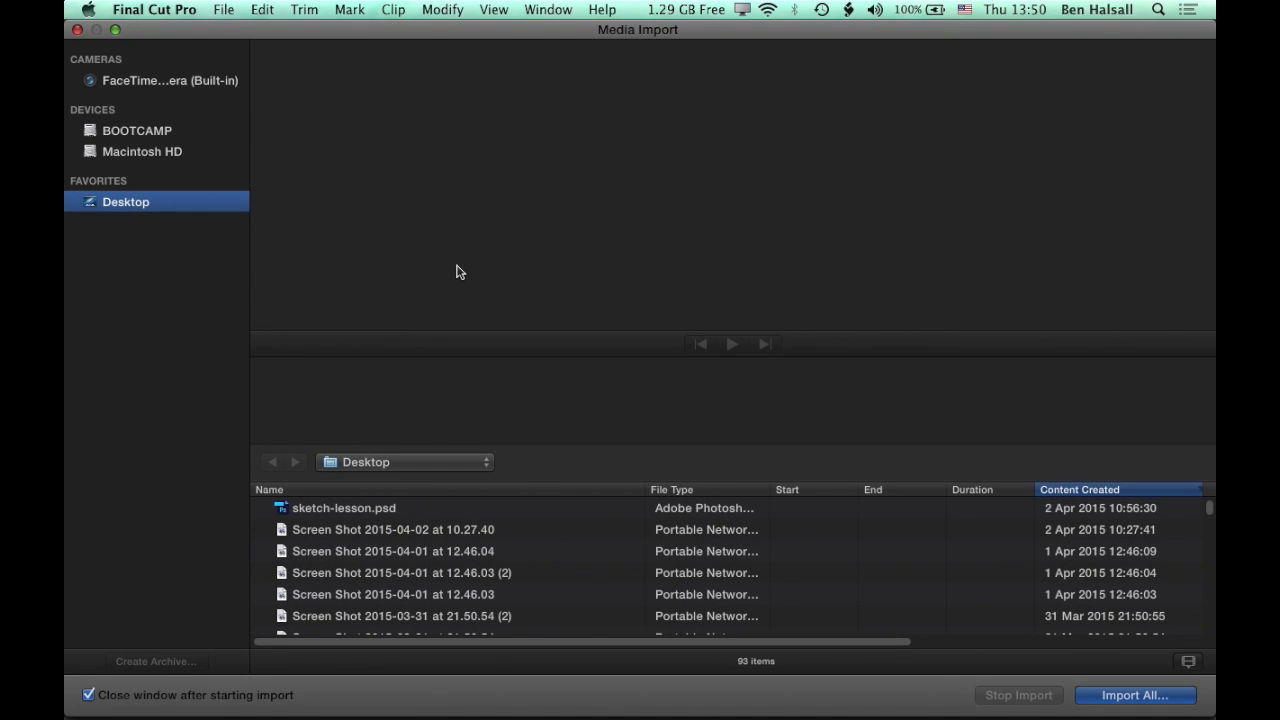
pyautogui.click(343, 511)
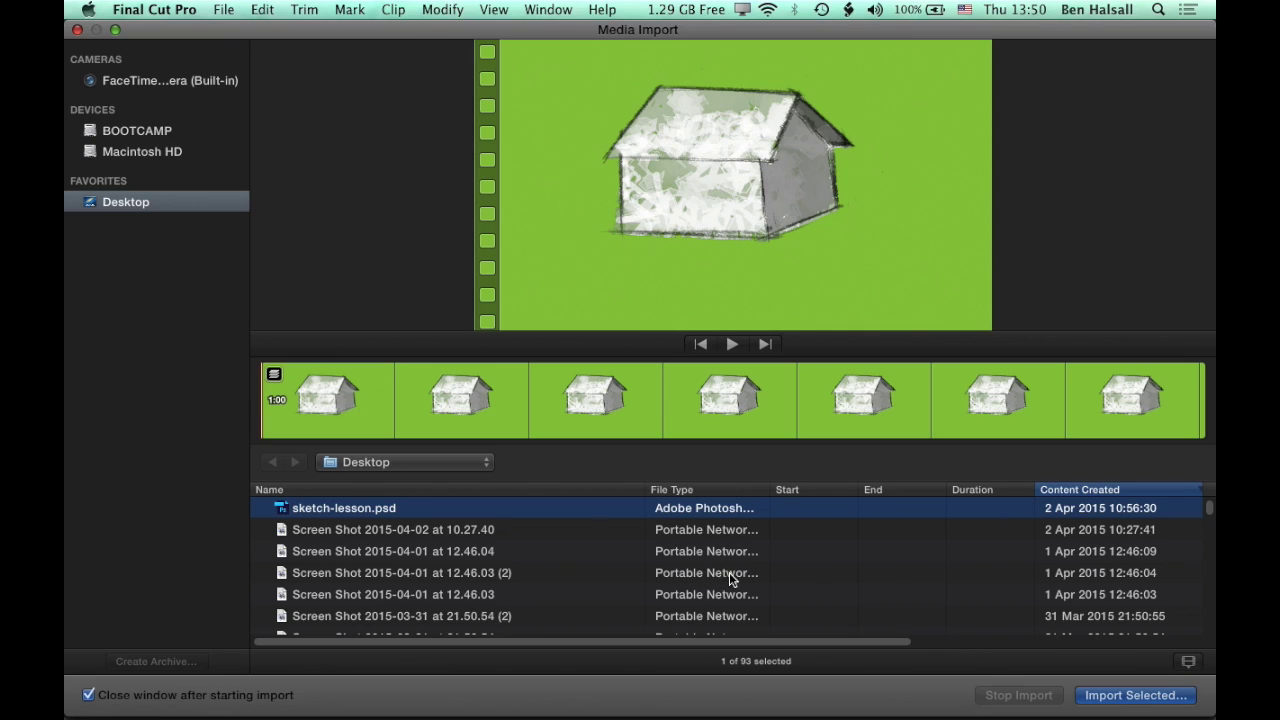
pyautogui.click(1115, 697)
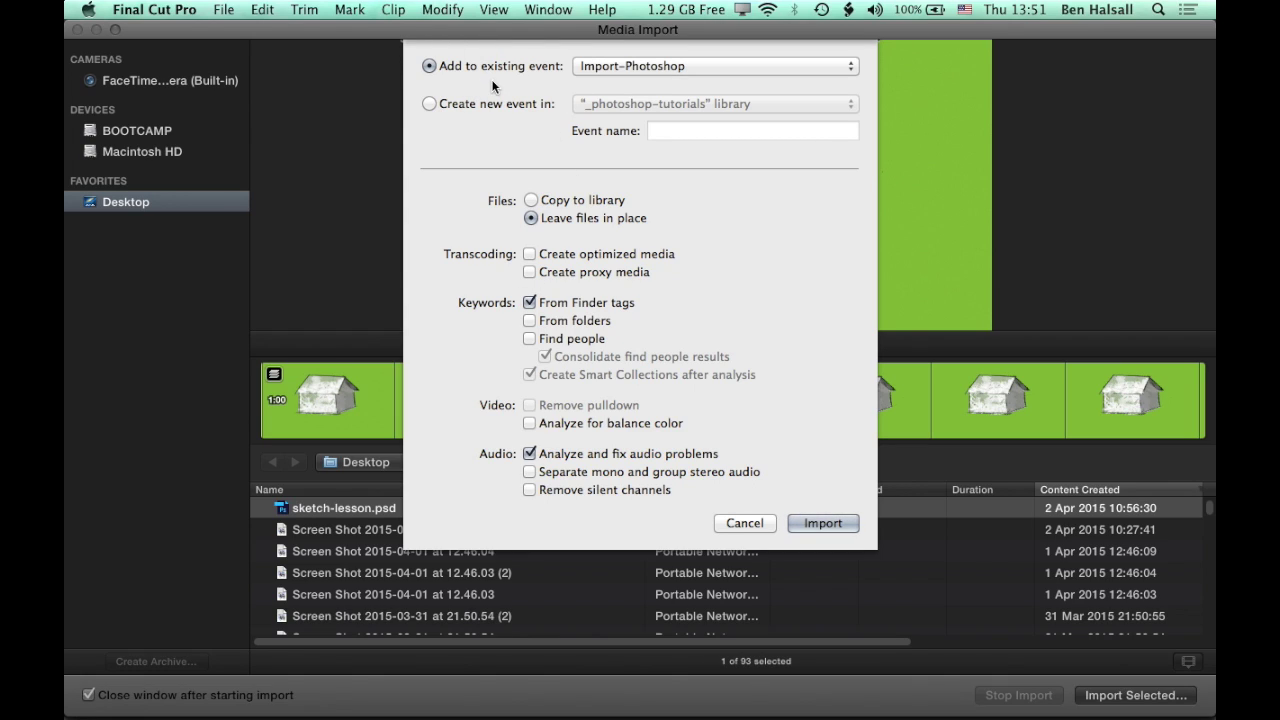
pyautogui.click(834, 524)
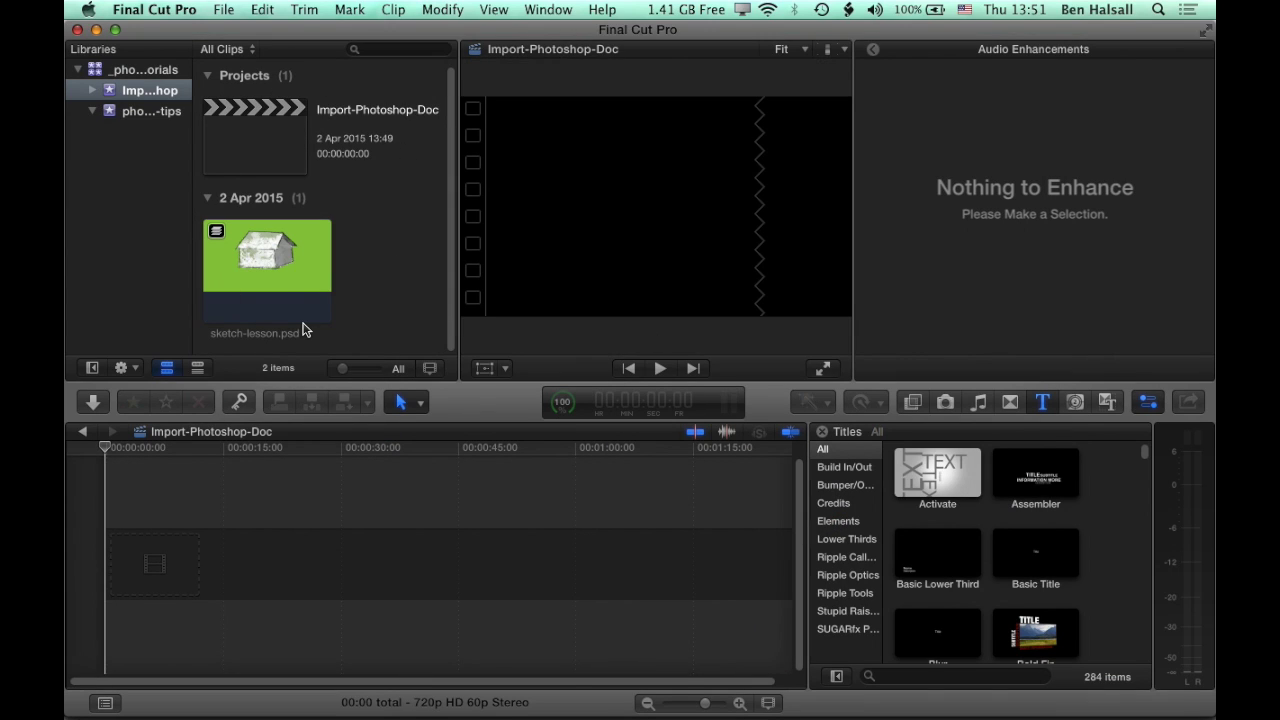
# - Open the sketch-lesson.psd clip in the timeline to show its layers
pyautogui.click(290, 273)
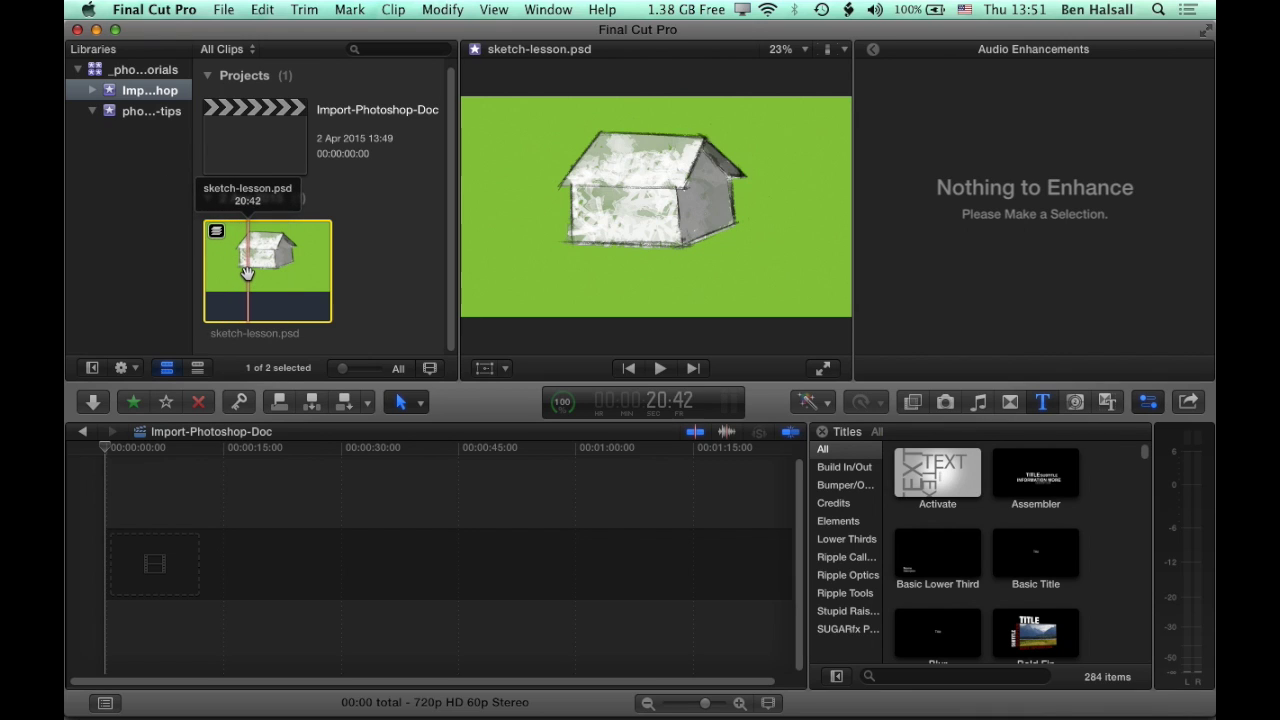
pyautogui.doubleClick(247, 272)
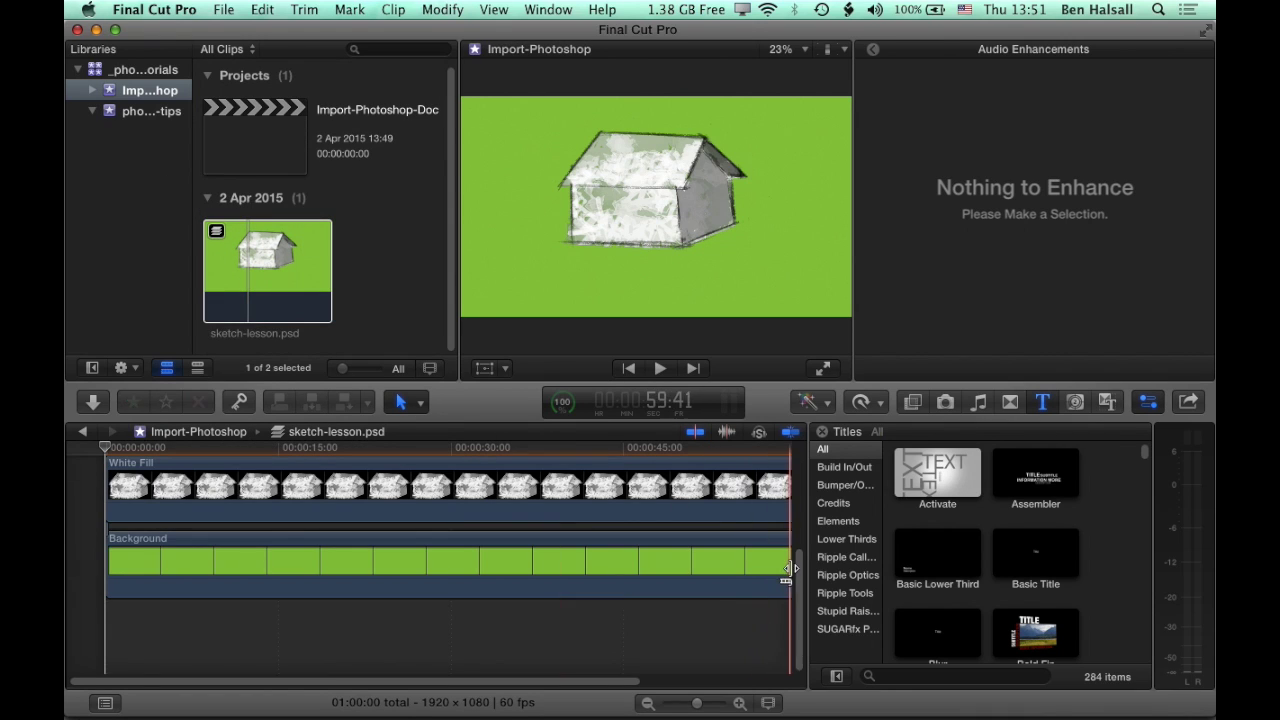
pyautogui.scroll(3, 795, 565)
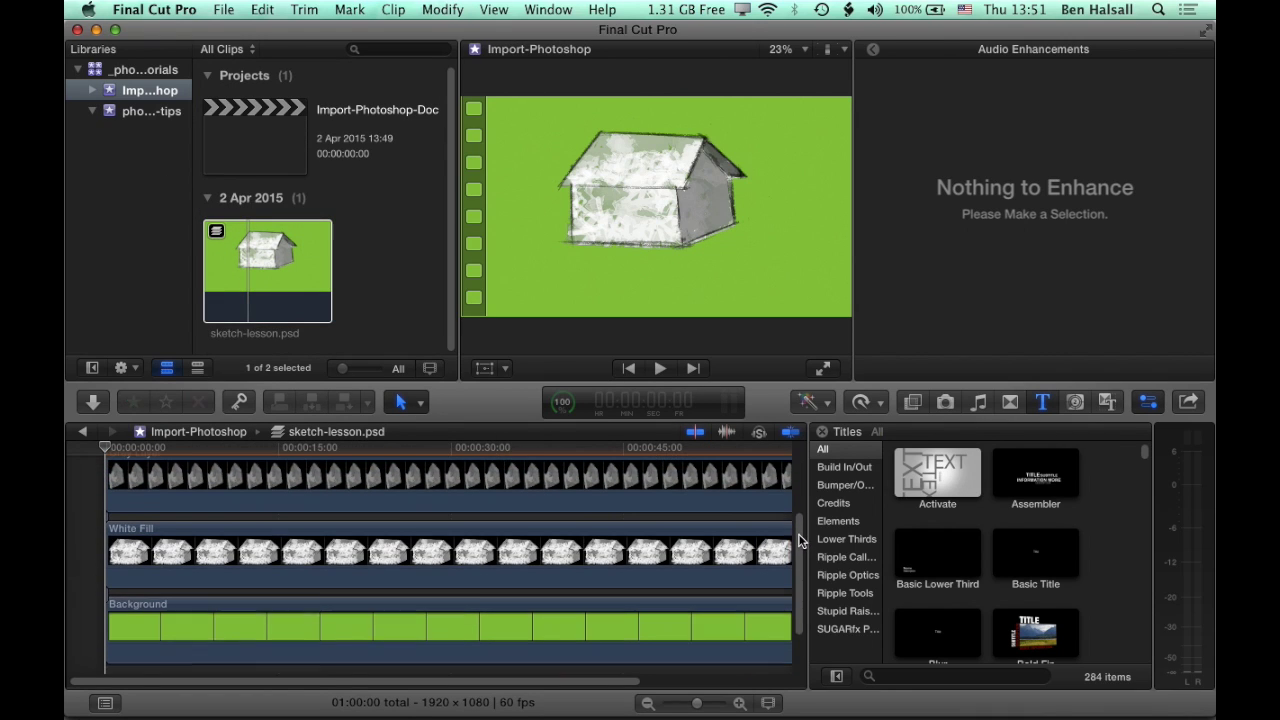
# - Reduce the timeline clip height so Black Line through Background all fit
pyautogui.click(770, 704)
pyautogui.moveTo(785, 620); pyautogui.dragTo(771, 624)
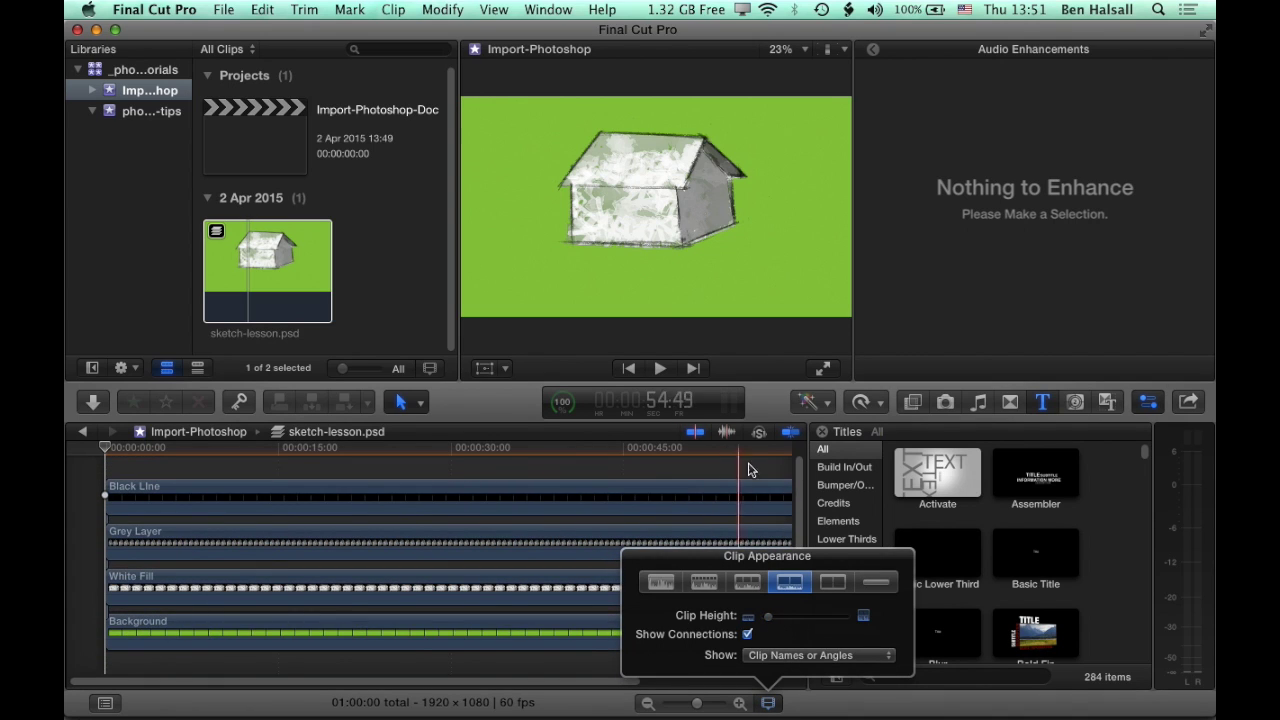
pyautogui.click(683, 469)
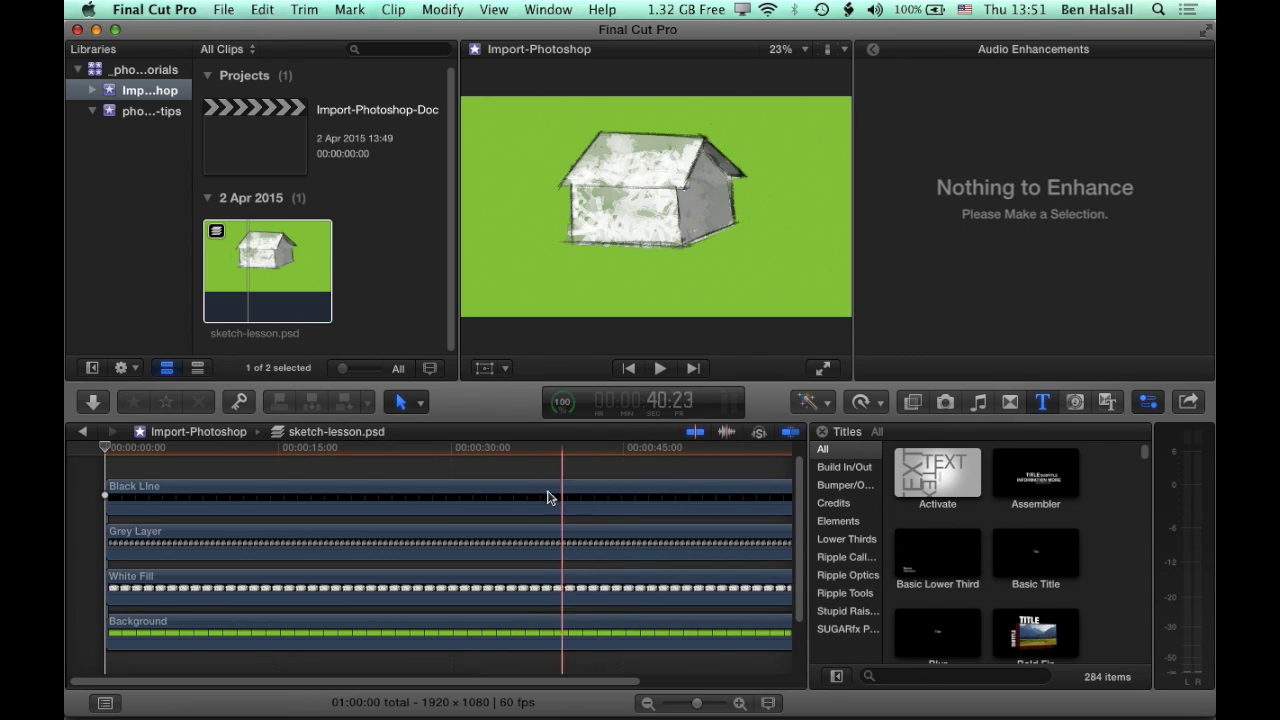
pyautogui.click(141, 499)
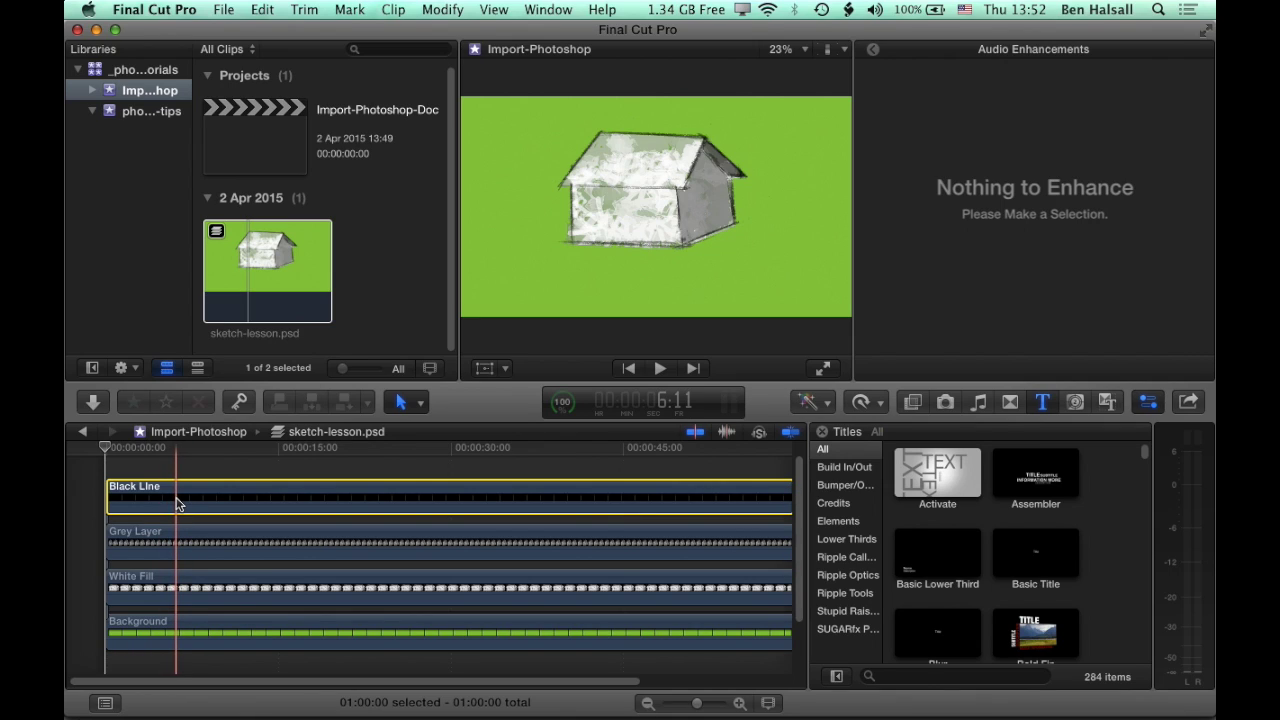
pyautogui.press('v')
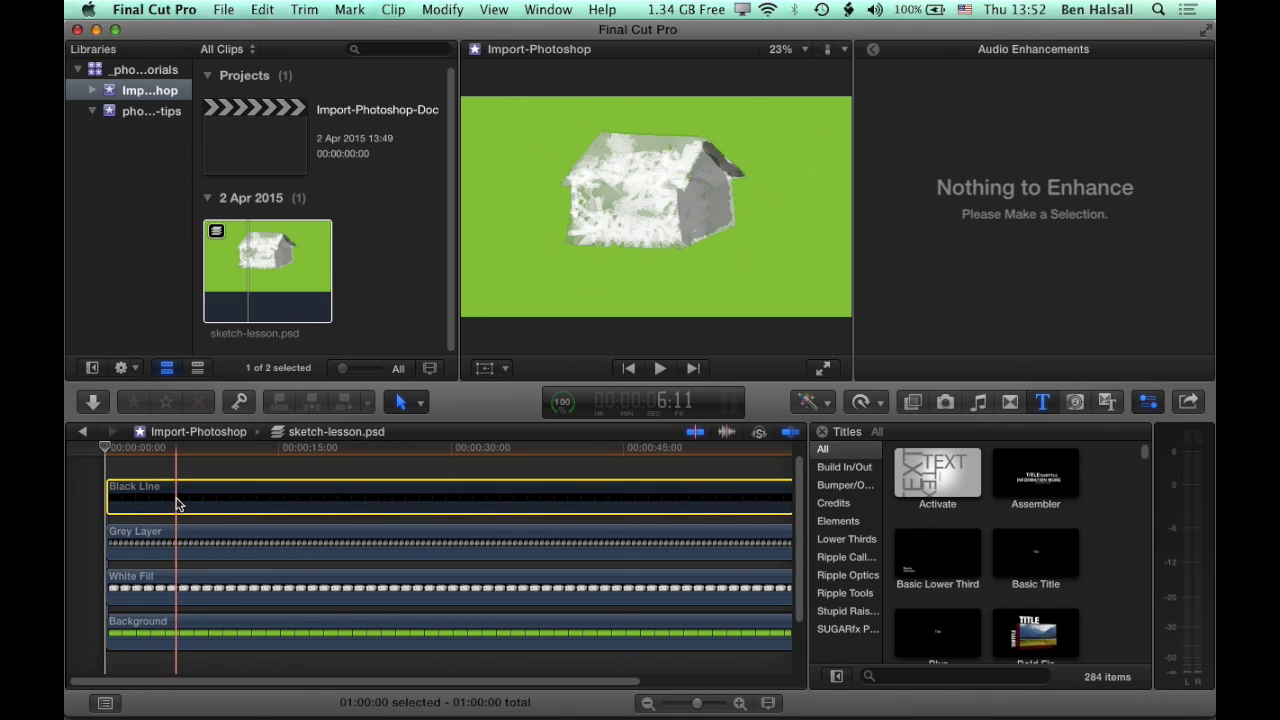
pyautogui.press('v')
pyautogui.click(175, 548)
pyautogui.press('v')
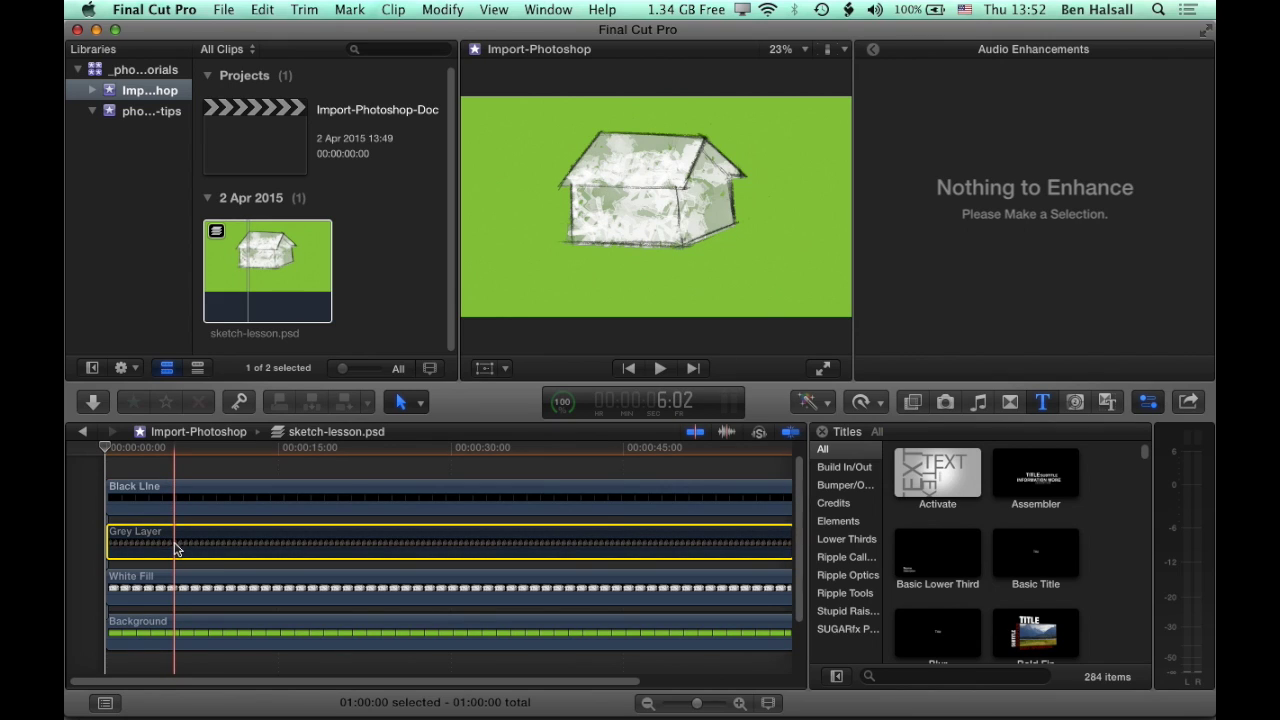
pyautogui.press('v')
pyautogui.press('v')
pyautogui.click(180, 585)
pyautogui.press('v')
pyautogui.press('v')
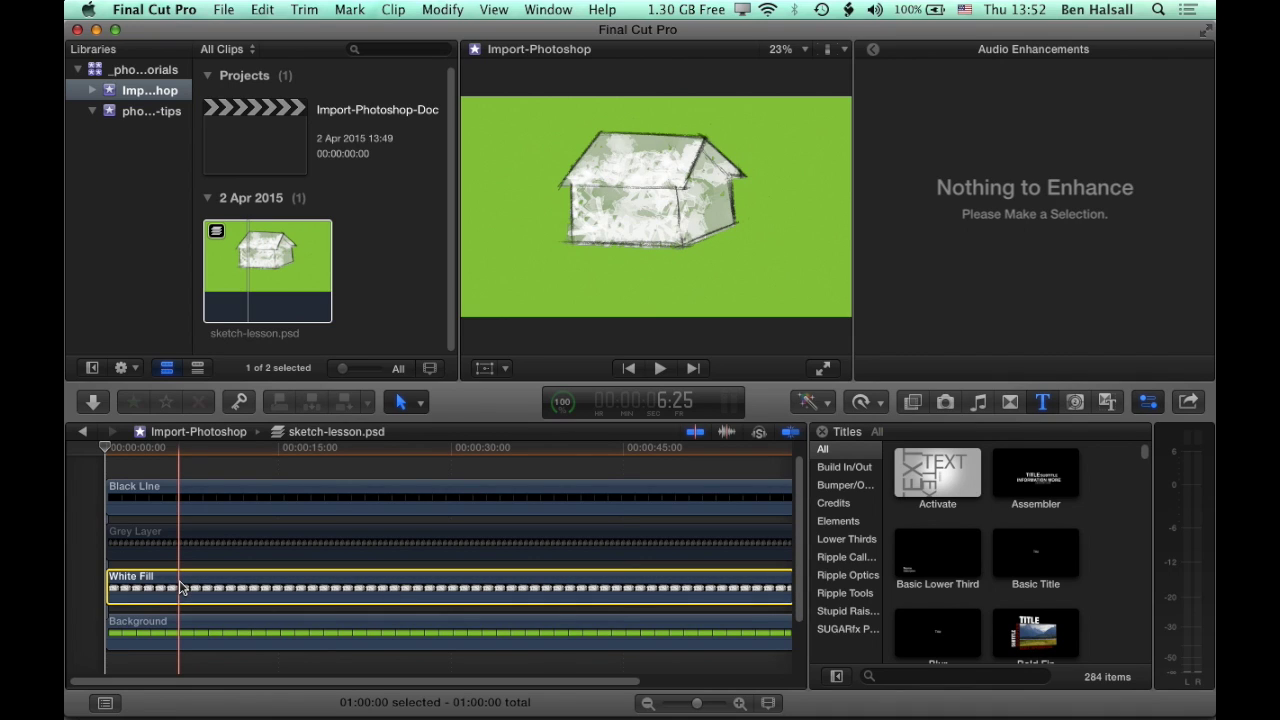
pyautogui.press('v')
pyautogui.press('v')
pyautogui.click(193, 545)
pyautogui.press('v')
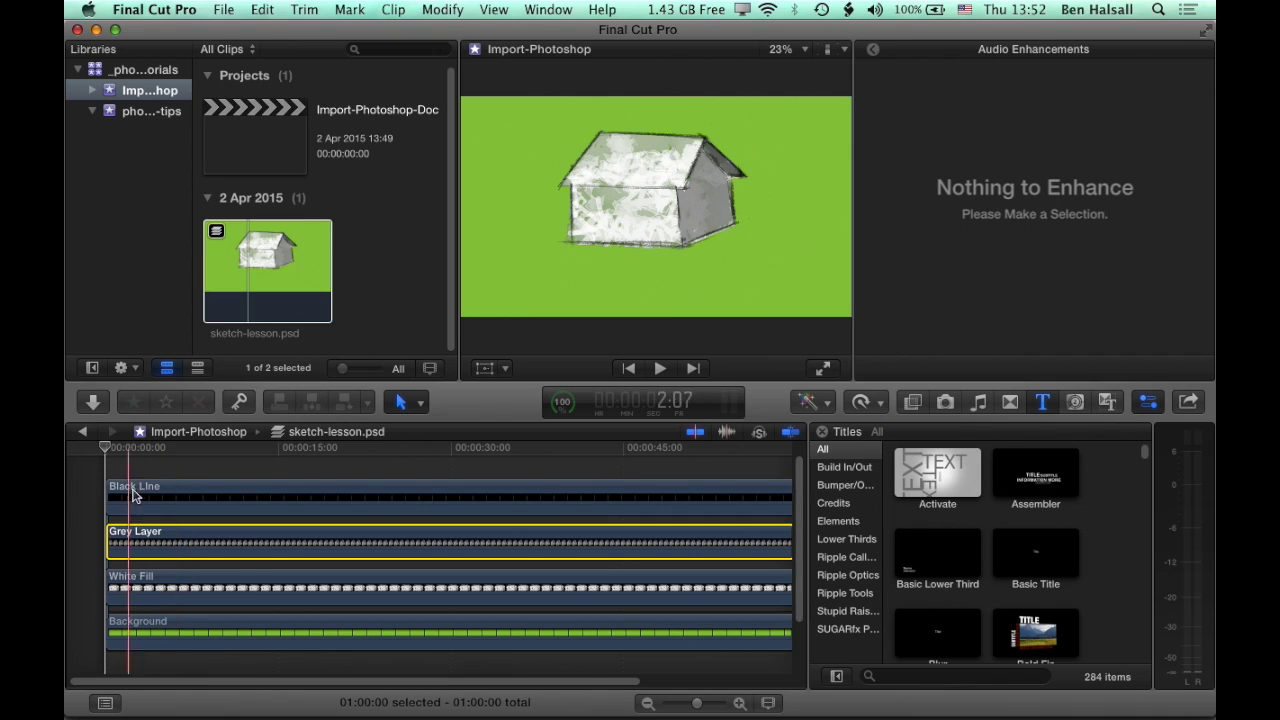
pyautogui.moveTo(112, 495); pyautogui.dragTo(271, 495)
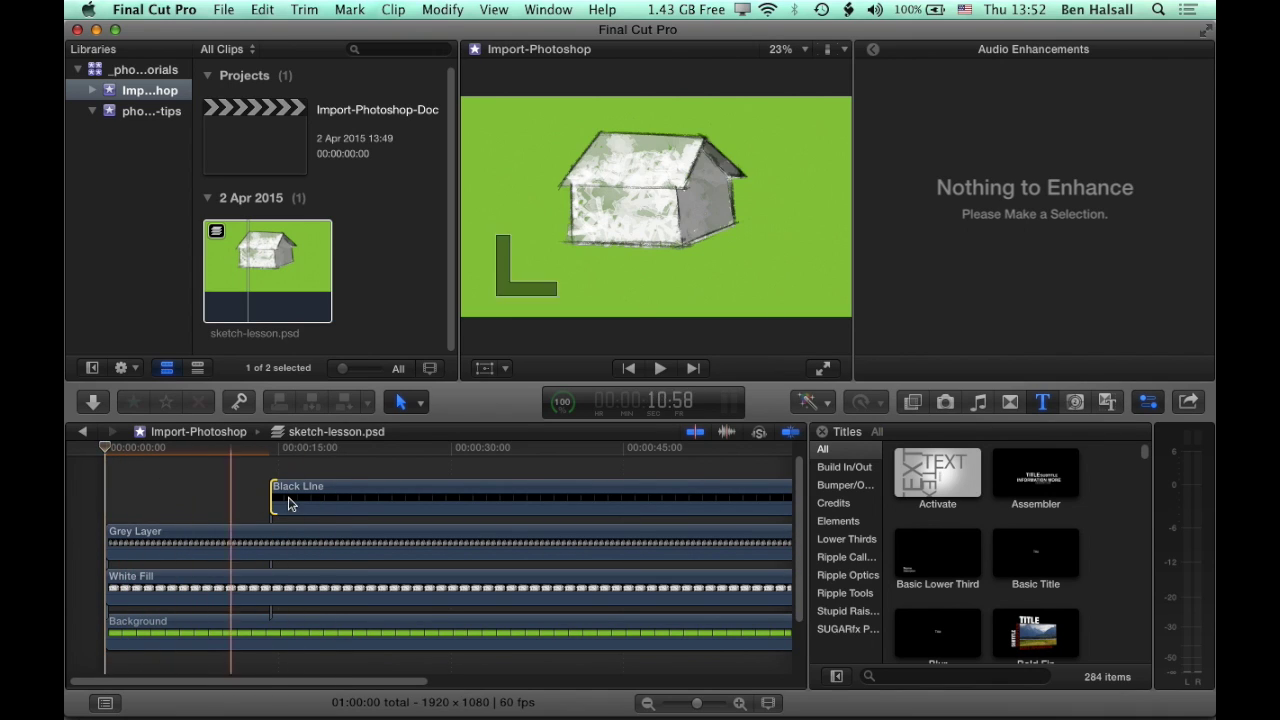
pyautogui.moveTo(272, 495); pyautogui.dragTo(107, 498)
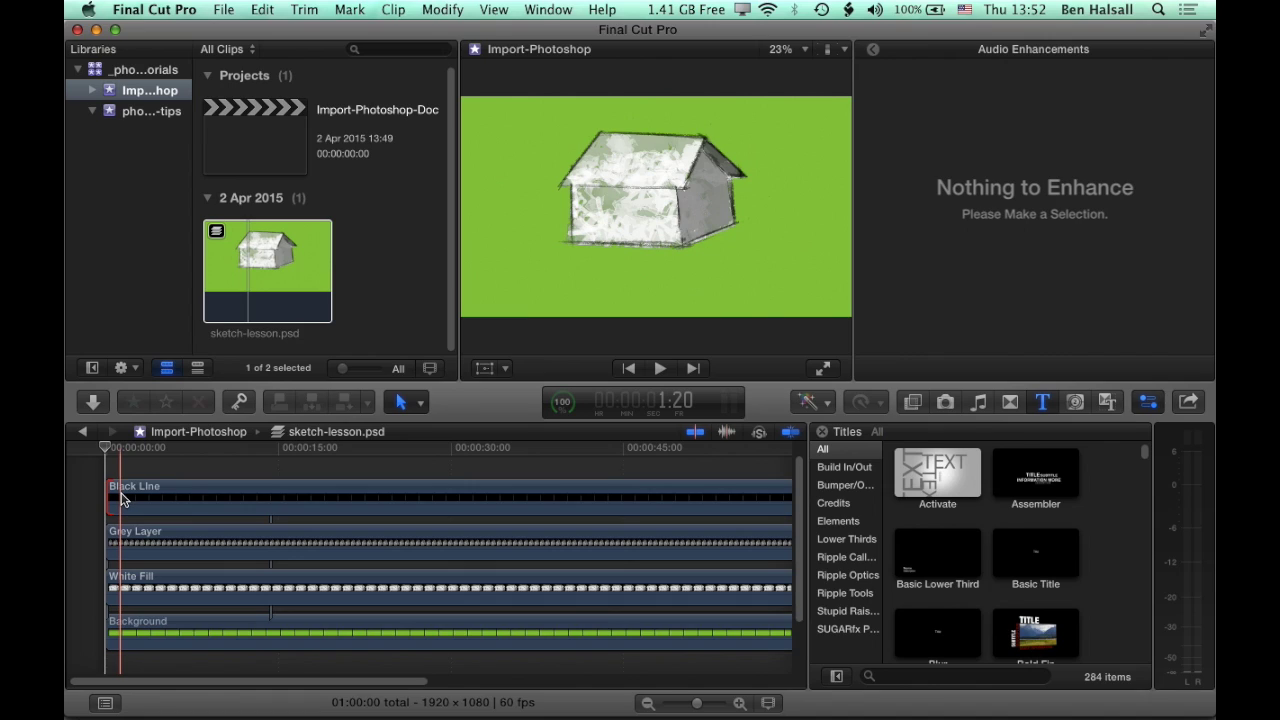
# - Crop the Black Line layer's top to 664 px at the clip start
pyautogui.click(119, 497)
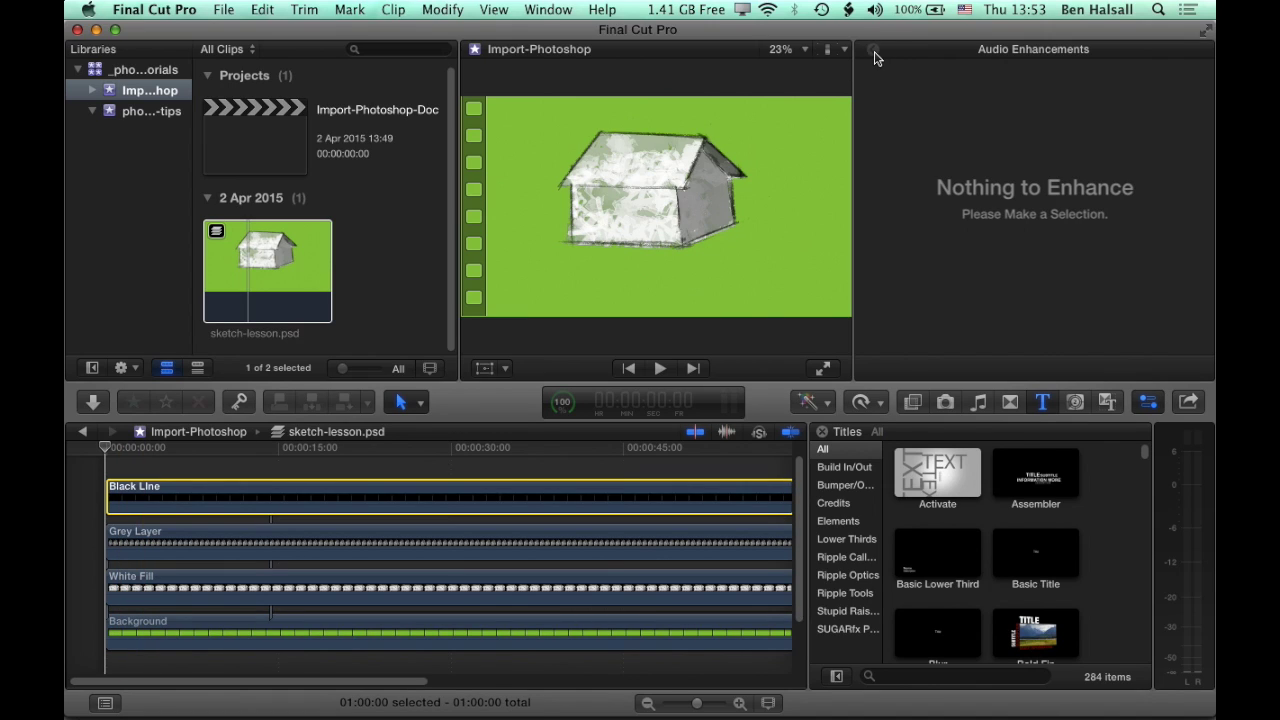
pyautogui.click(928, 65)
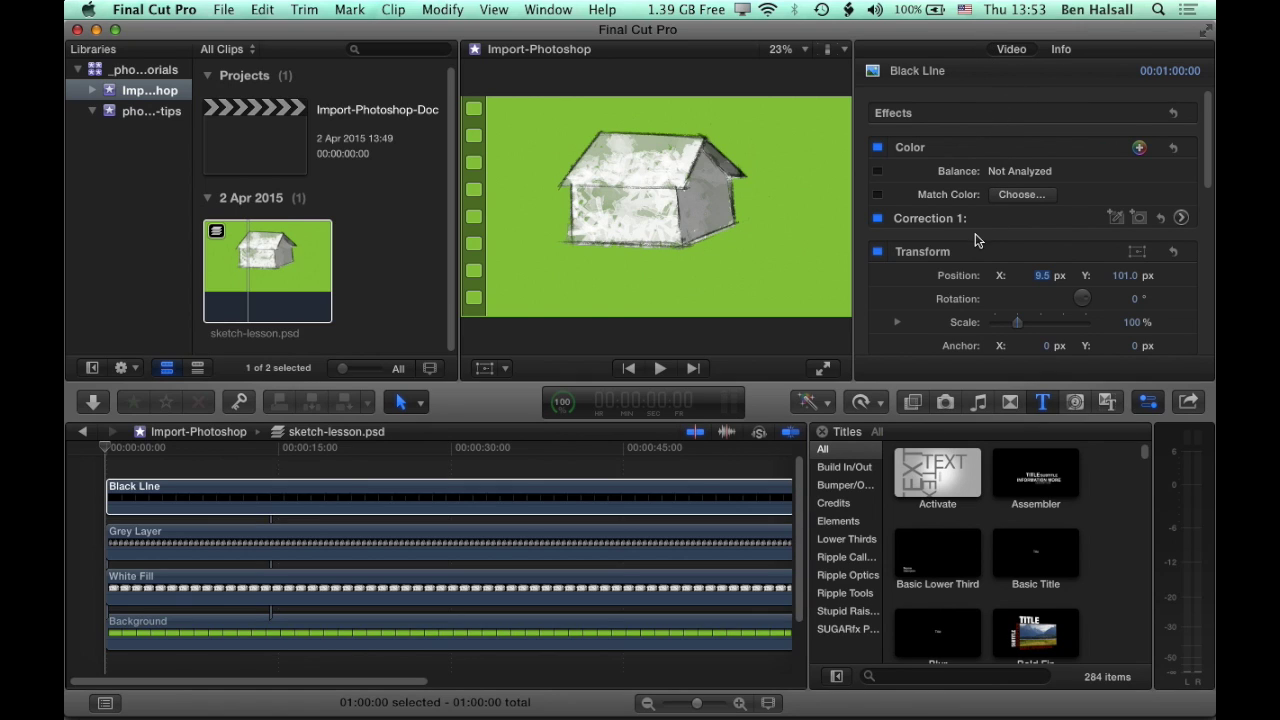
pyautogui.moveTo(1209, 140); pyautogui.dragTo(1207, 242)
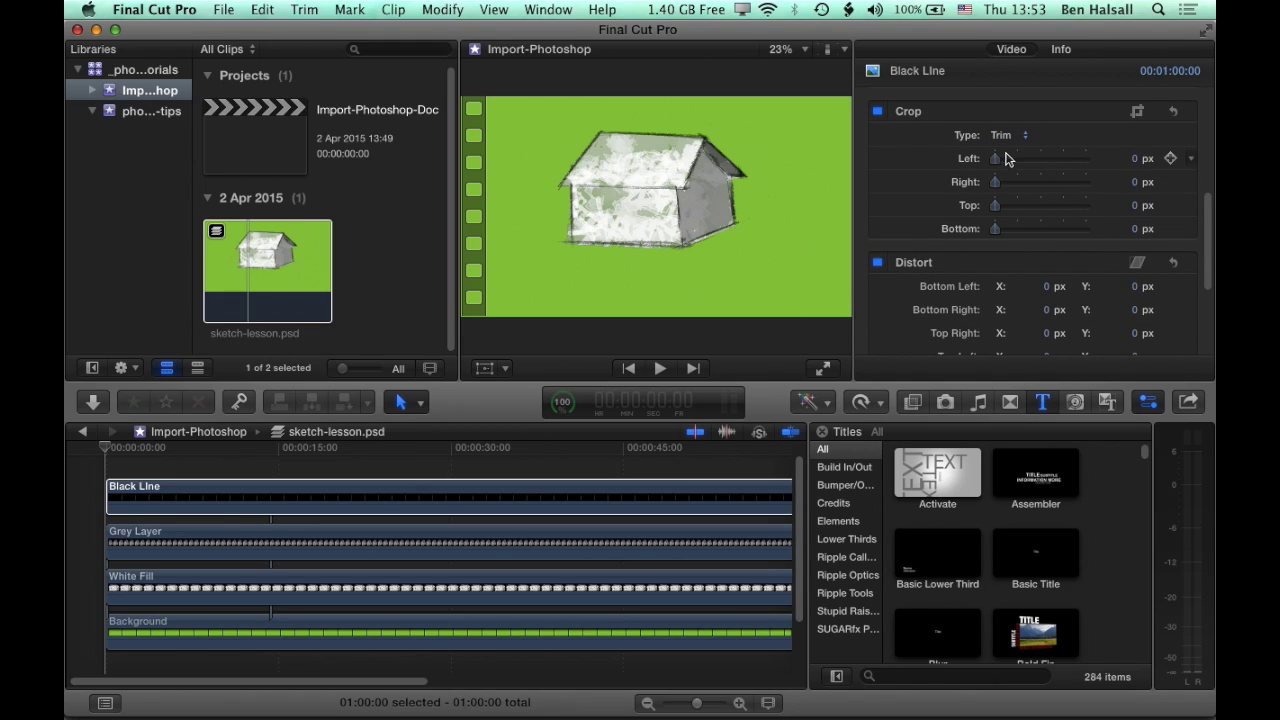
pyautogui.moveTo(997, 213); pyautogui.dragTo(1092, 213)
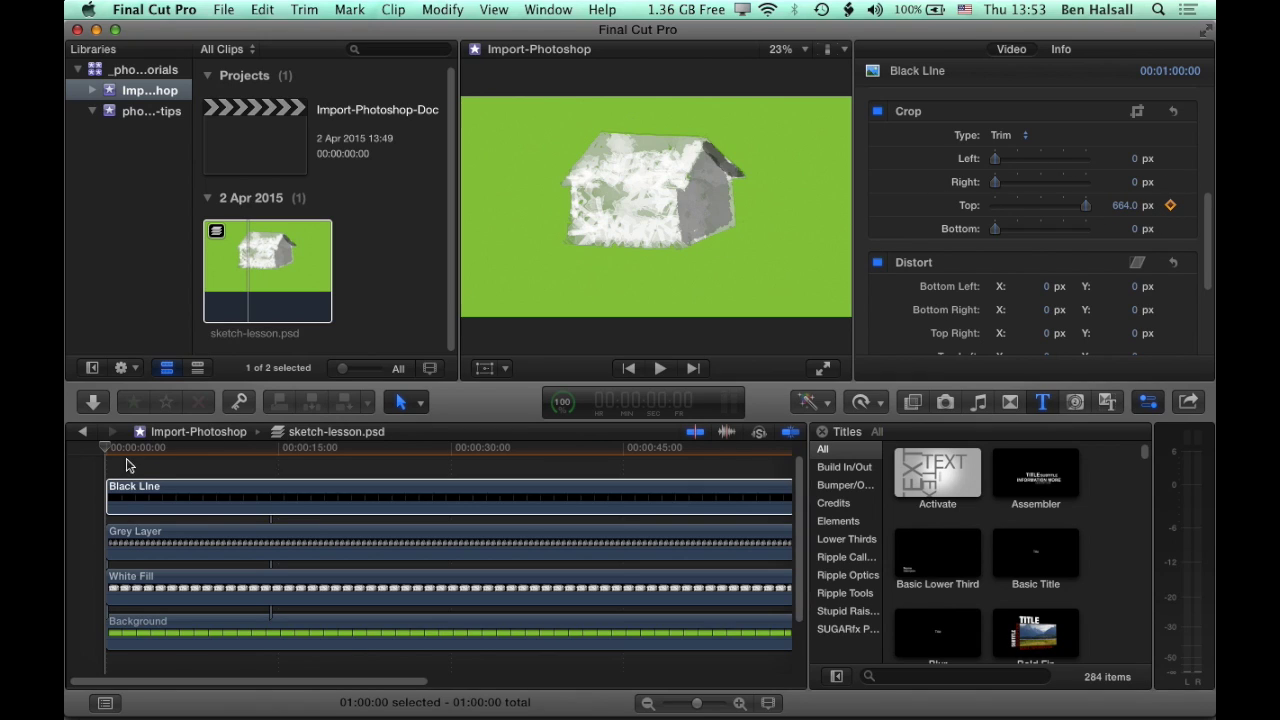
# - Set Black Line's top crop to 0 px at 3:31 and check the animation
pyautogui.moveTo(126, 449)
pyautogui.mouseDown()
pyautogui.moveTo(216, 450)
pyautogui.moveTo(146, 450)
pyautogui.mouseUp()
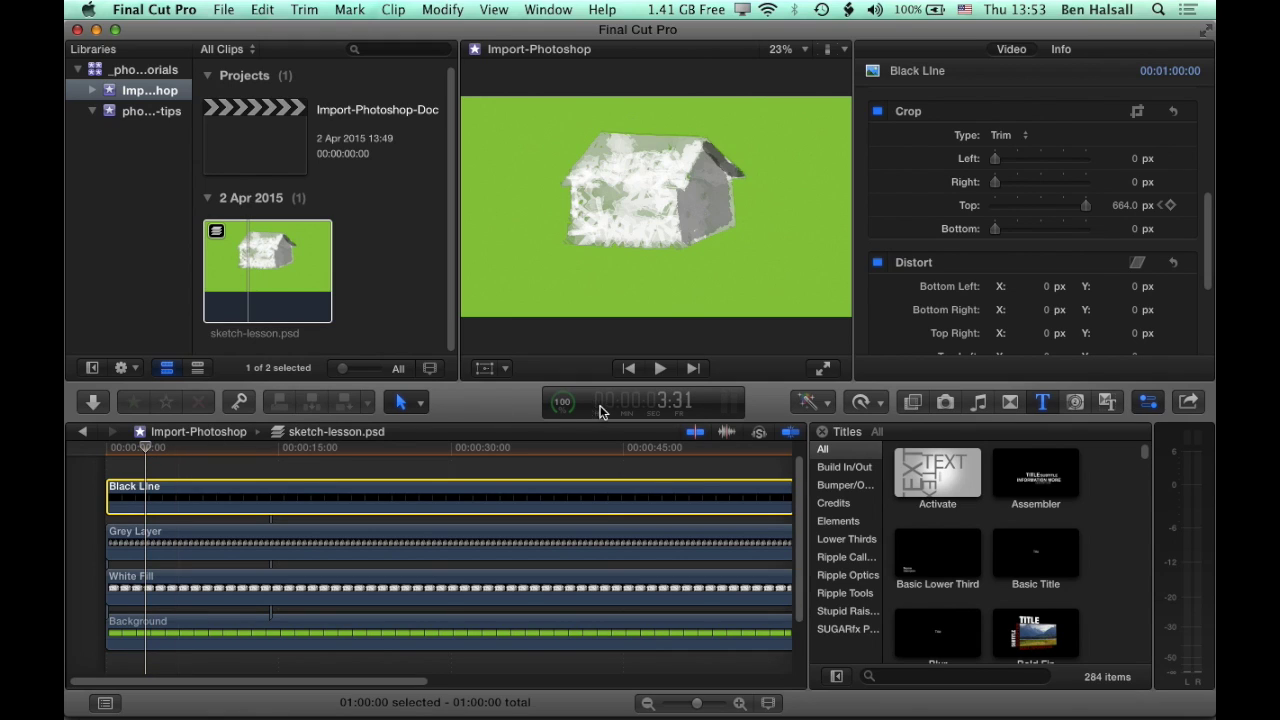
pyautogui.moveTo(1088, 212); pyautogui.dragTo(996, 212)
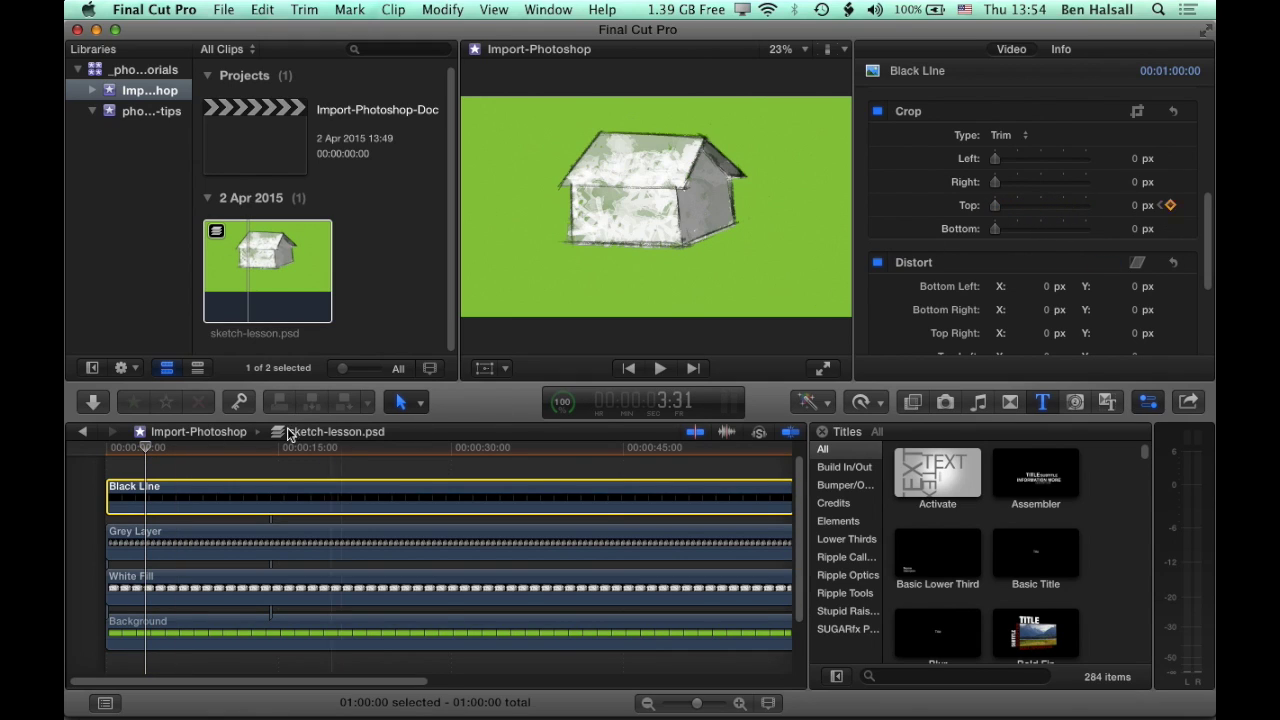
pyautogui.click(1161, 207)
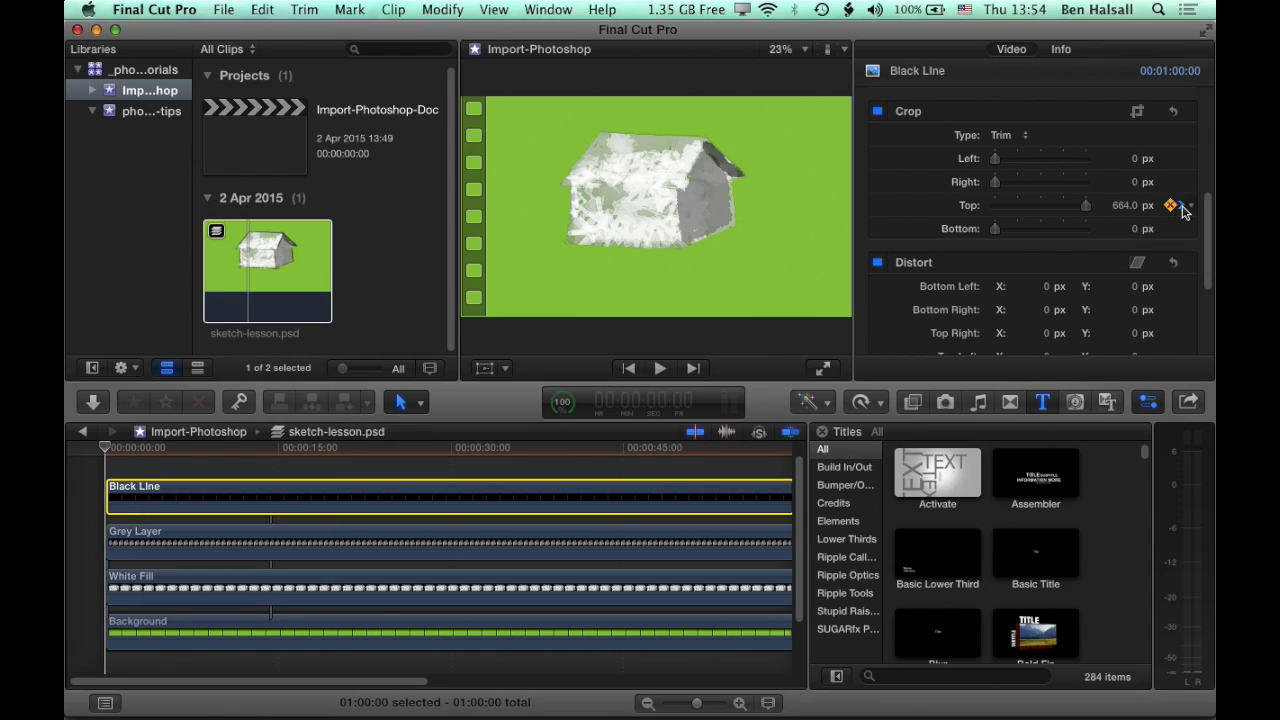
pyautogui.click(1182, 205)
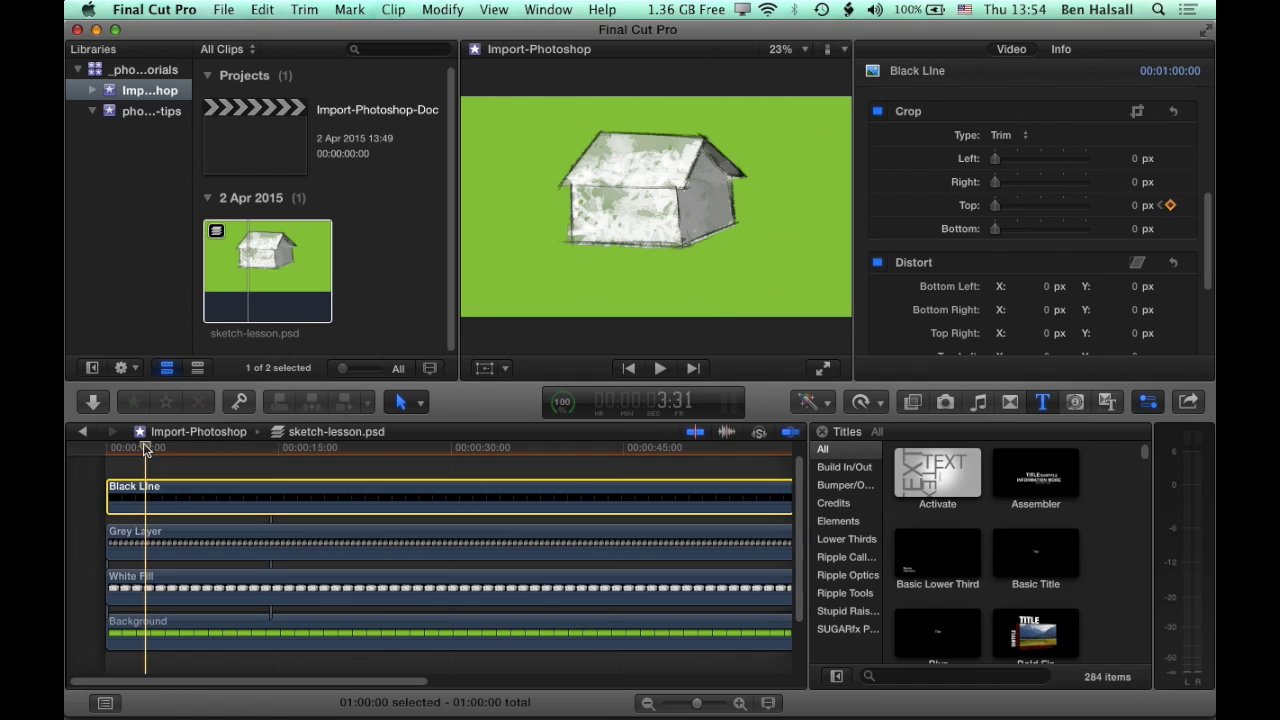
pyautogui.moveTo(146, 447); pyautogui.dragTo(106, 447)
# - Animate Grey Layer's top crop from 519 px at the start to 0 px at 3:31
pyautogui.click(155, 540)
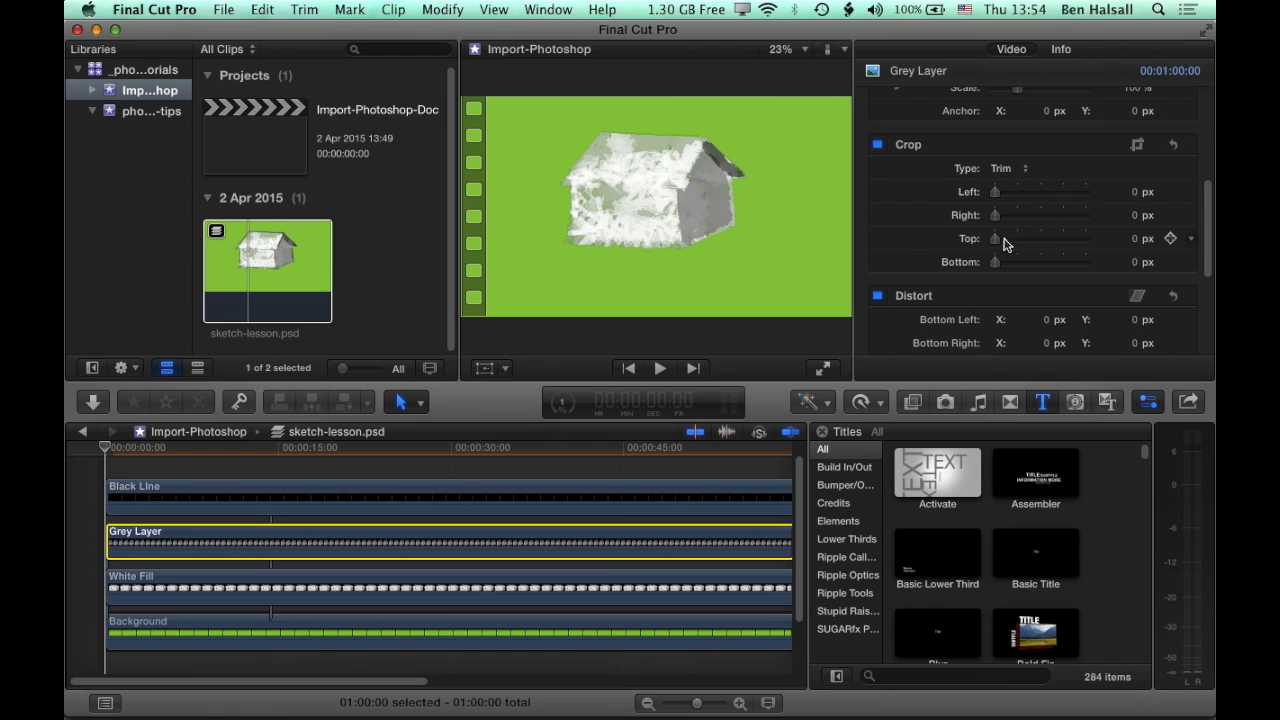
pyautogui.moveTo(1003, 241); pyautogui.dragTo(1092, 245)
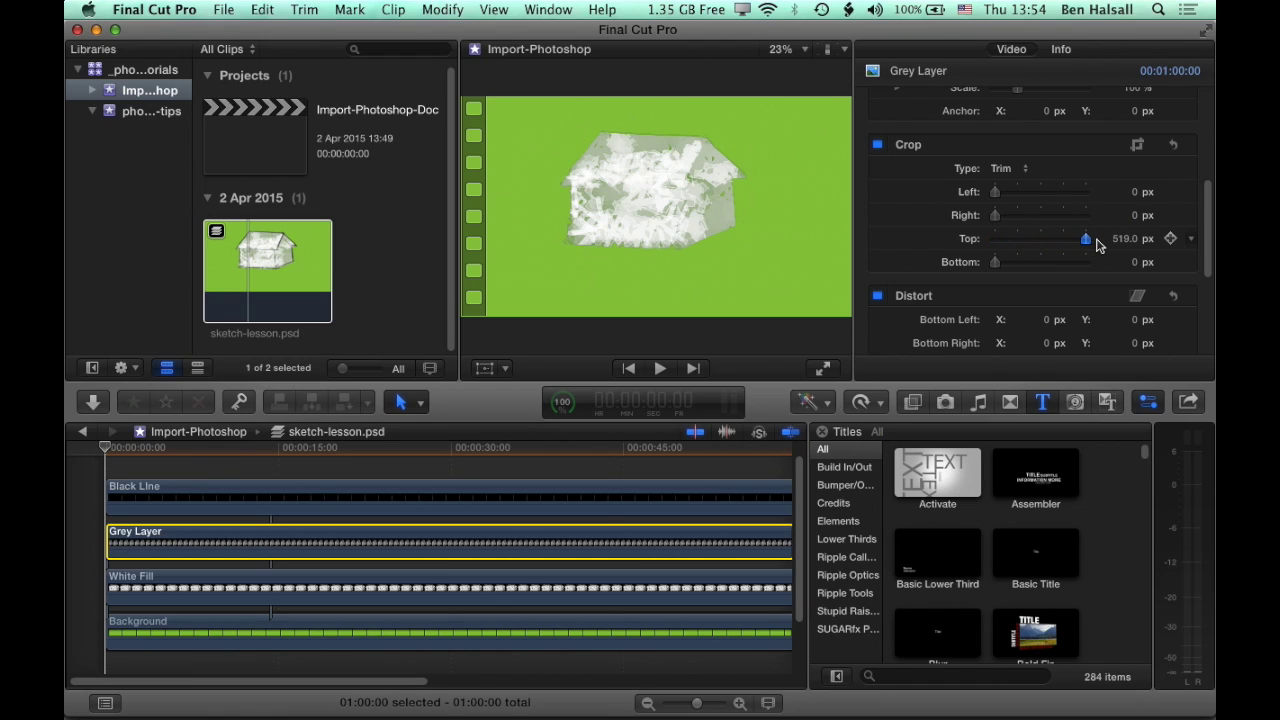
pyautogui.moveTo(128, 449)
pyautogui.mouseDown()
pyautogui.moveTo(112, 452)
pyautogui.moveTo(124, 452)
pyautogui.mouseUp()
pyautogui.press('space')
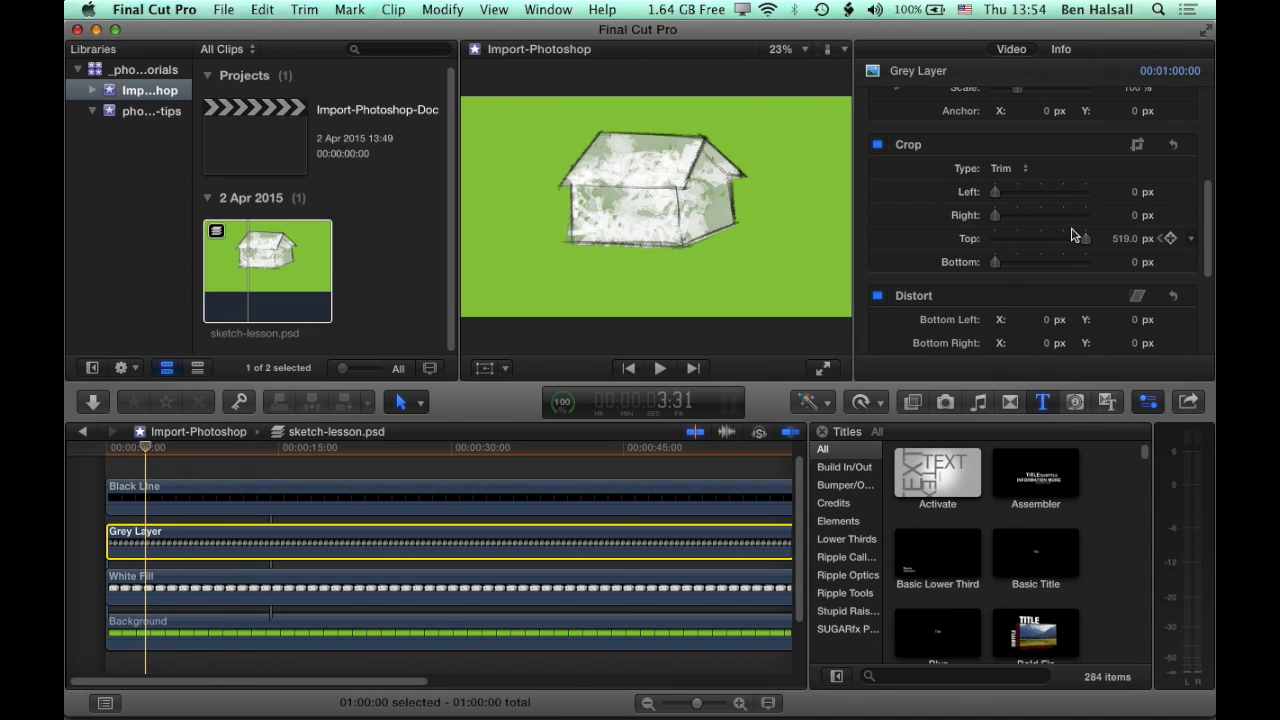
pyautogui.moveTo(1089, 239); pyautogui.dragTo(1015, 239)
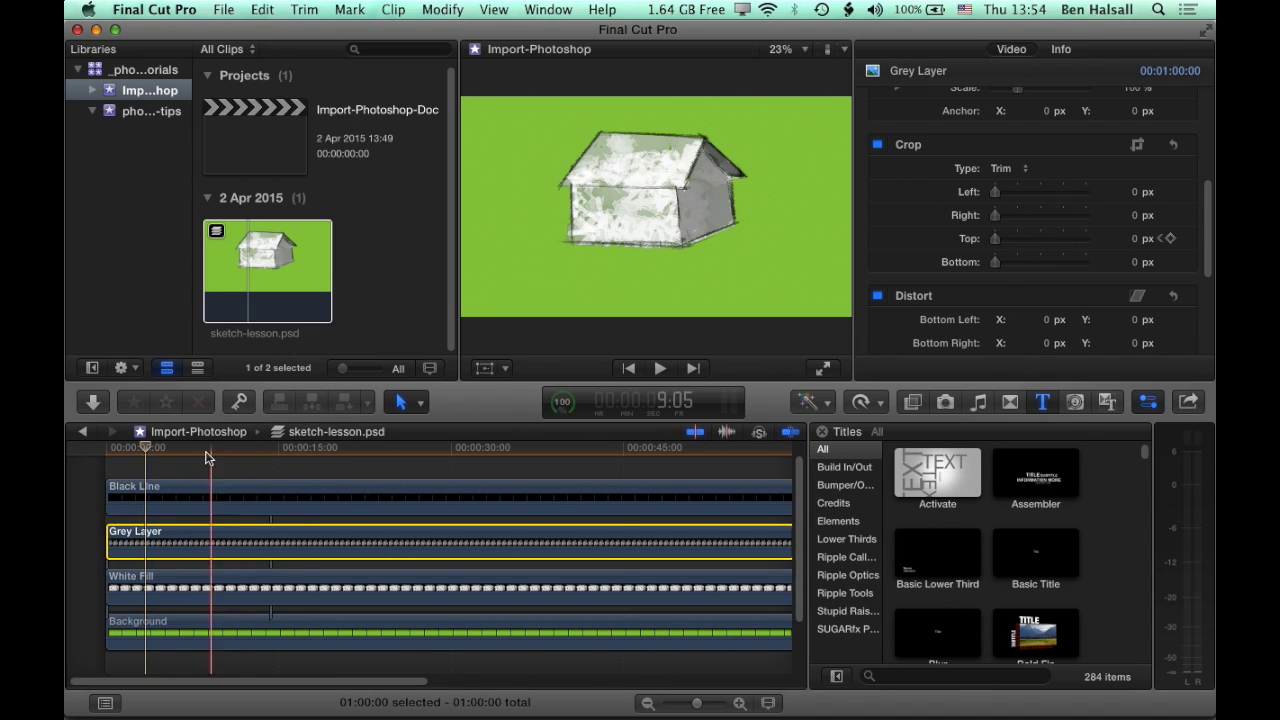
pyautogui.moveTo(152, 449); pyautogui.dragTo(106, 458)
# - Animate White Fill's top crop from 651 px at the start to 0 px at 3:31
pyautogui.click(210, 575)
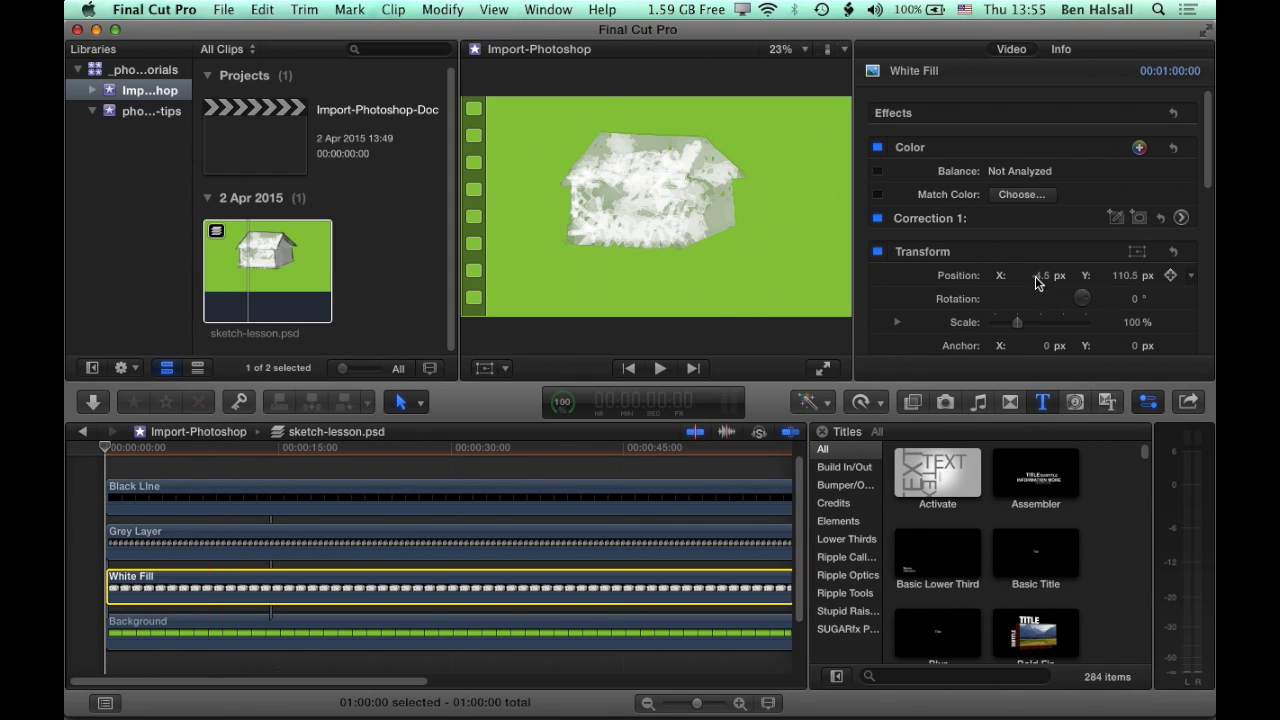
pyautogui.moveTo(1207, 135); pyautogui.dragTo(1214, 237)
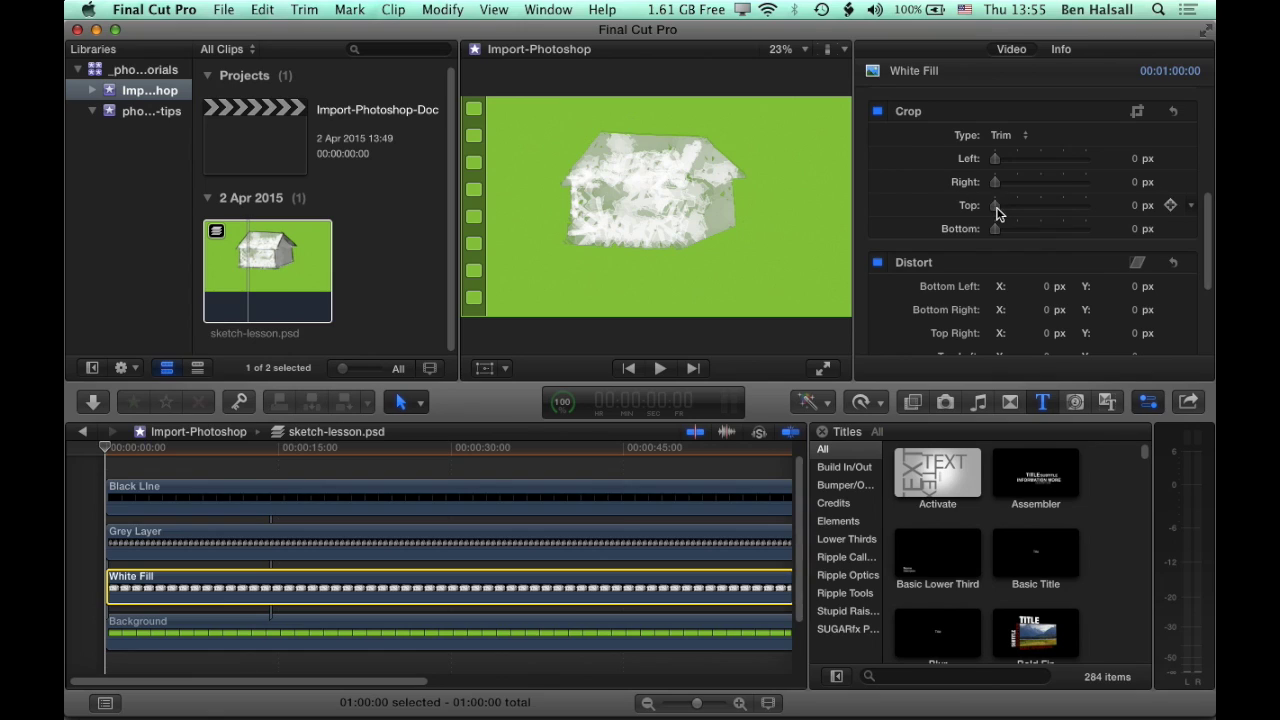
pyautogui.moveTo(997, 212); pyautogui.dragTo(1118, 215)
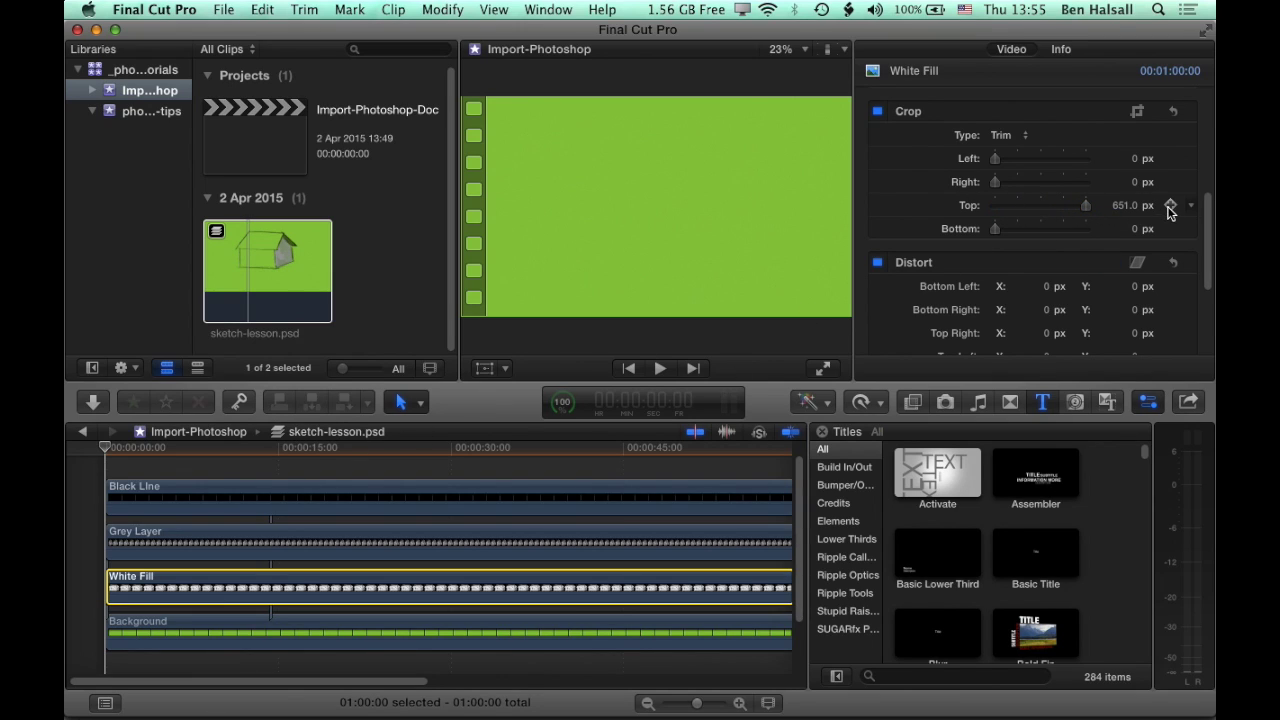
pyautogui.moveTo(114, 451); pyautogui.dragTo(147, 450)
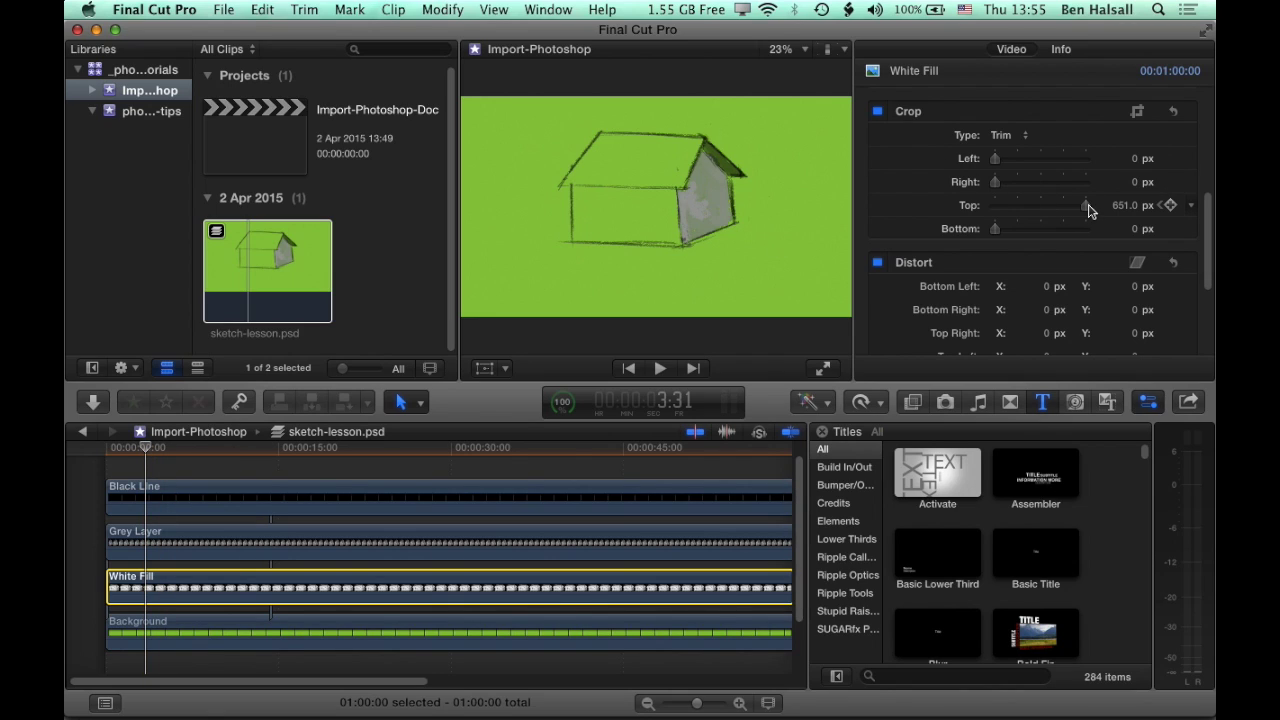
pyautogui.moveTo(1087, 210); pyautogui.dragTo(947, 205)
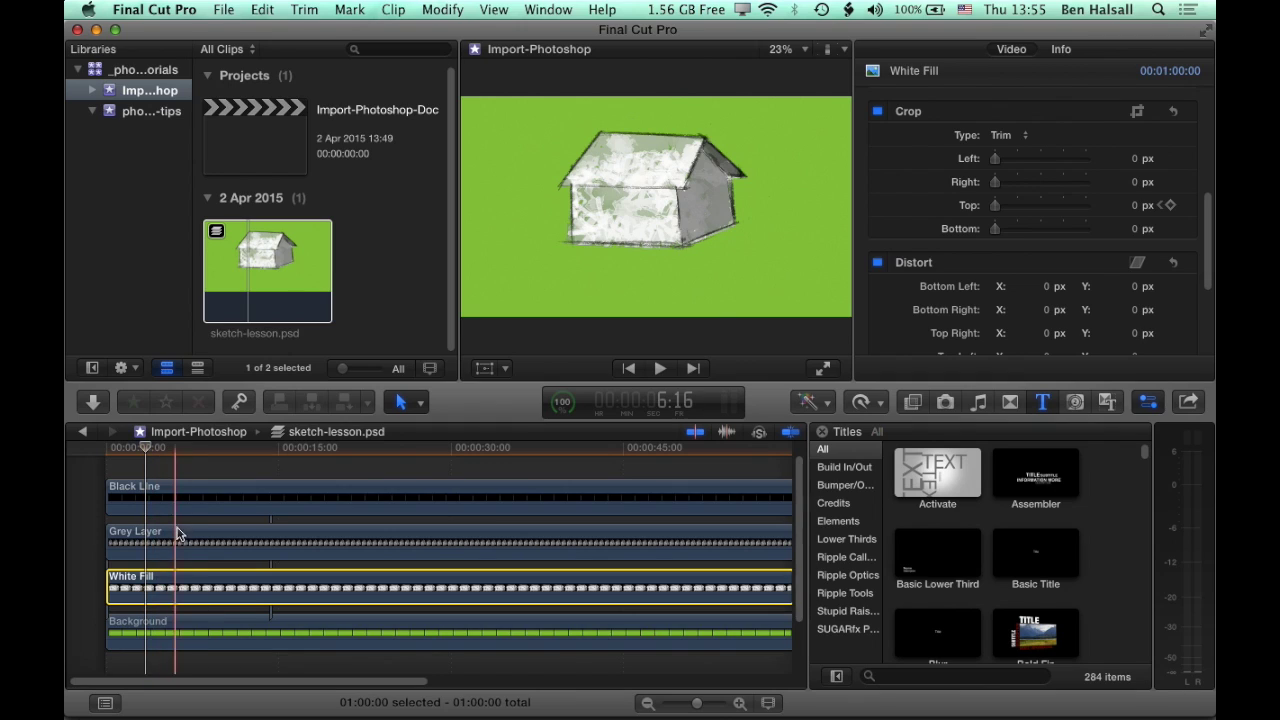
# - Zoom into the timeline's first seconds and scrub from the start to watch the build
pyautogui.press('Home')
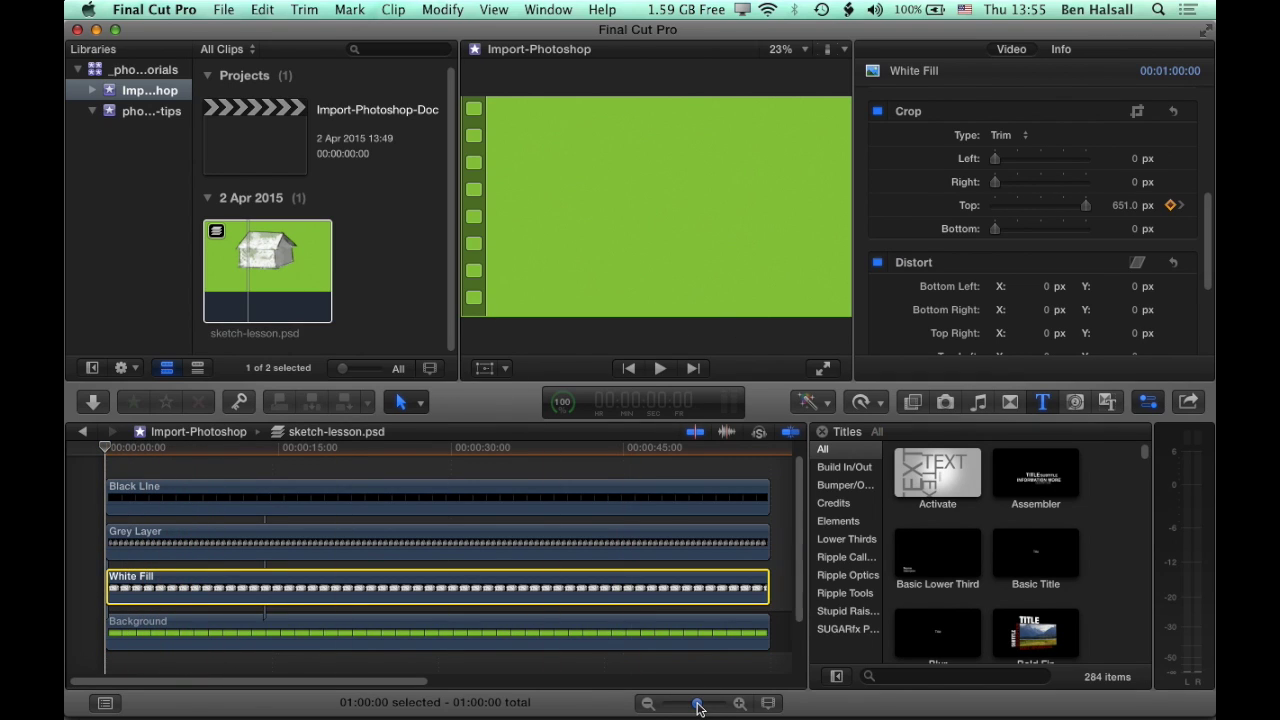
pyautogui.moveTo(699, 703); pyautogui.dragTo(715, 706)
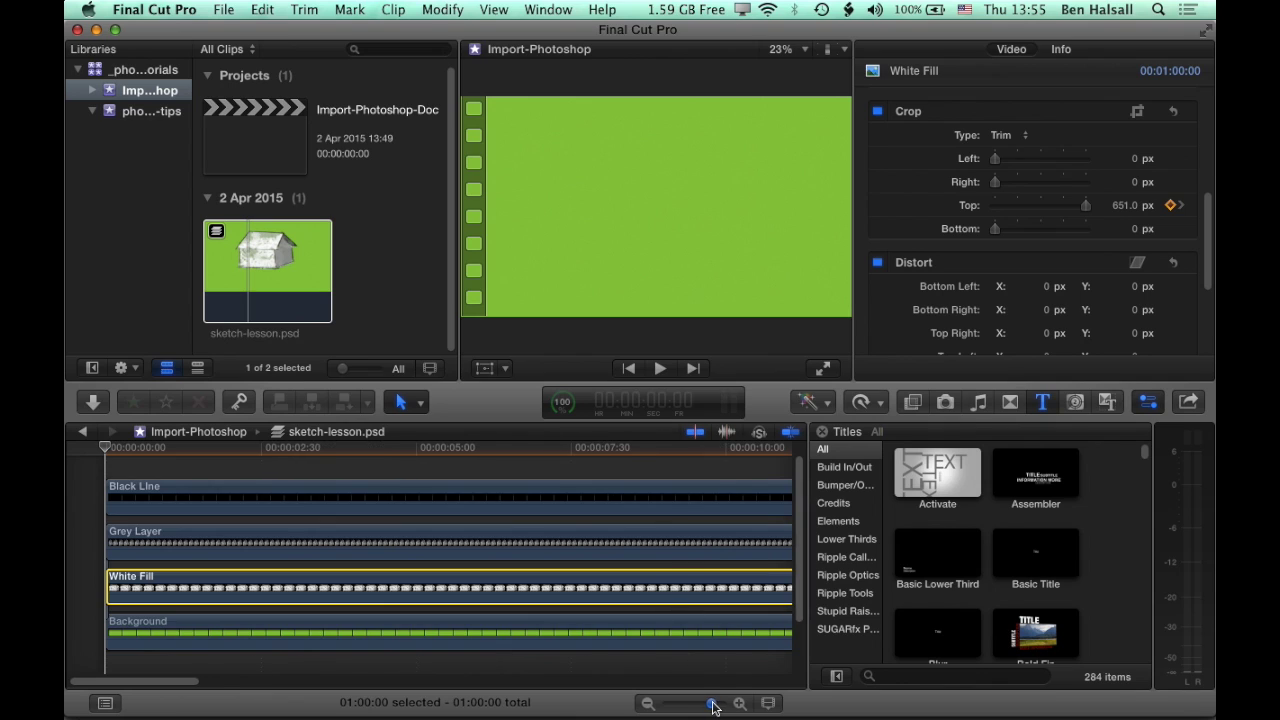
pyautogui.click(133, 449)
pyautogui.moveTo(135, 452); pyautogui.dragTo(100, 440)
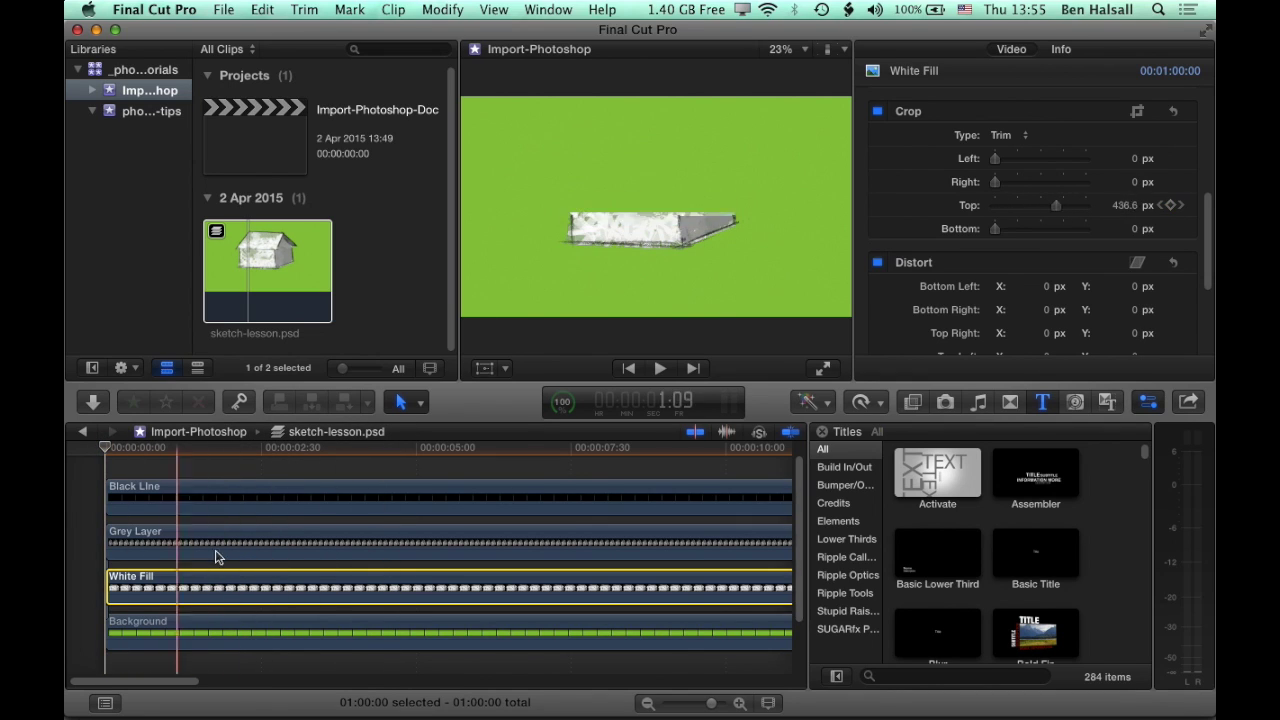
# - Shift the Grey Layer clip later in time and preview the staggered layers
pyautogui.click(145, 542)
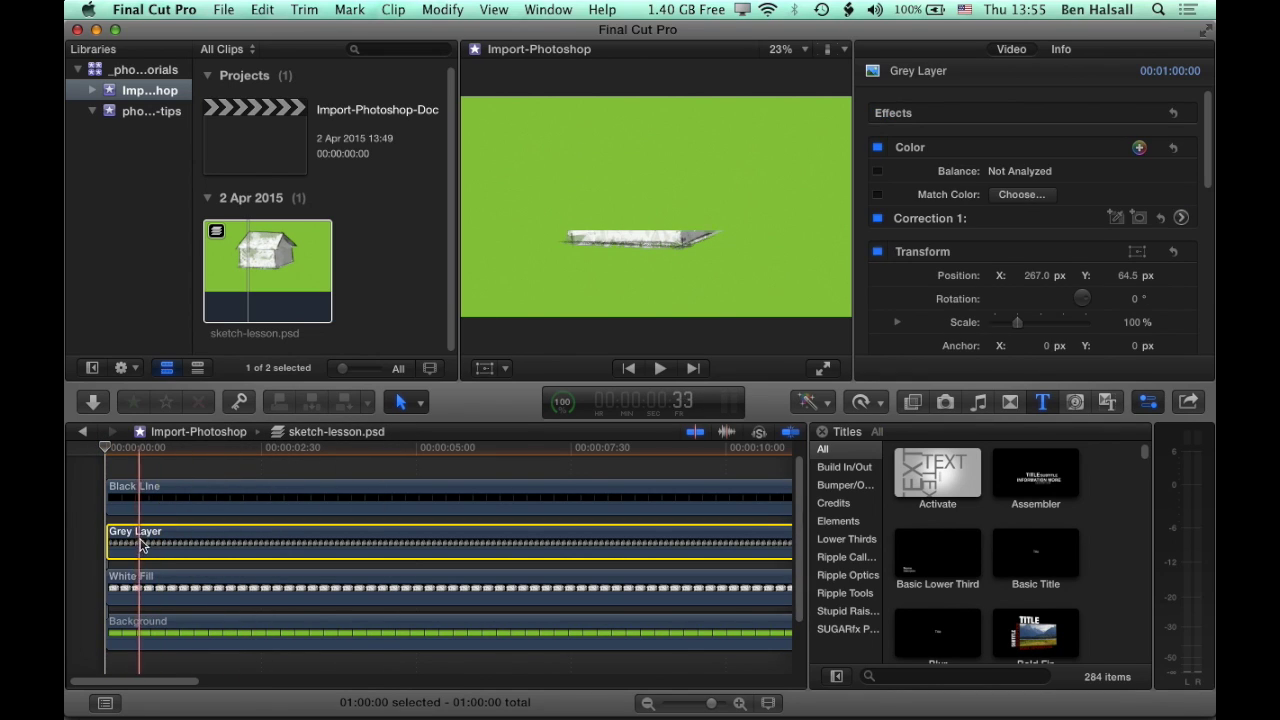
pyautogui.moveTo(141, 544); pyautogui.dragTo(226, 504)
pyautogui.moveTo(131, 452); pyautogui.dragTo(103, 513)
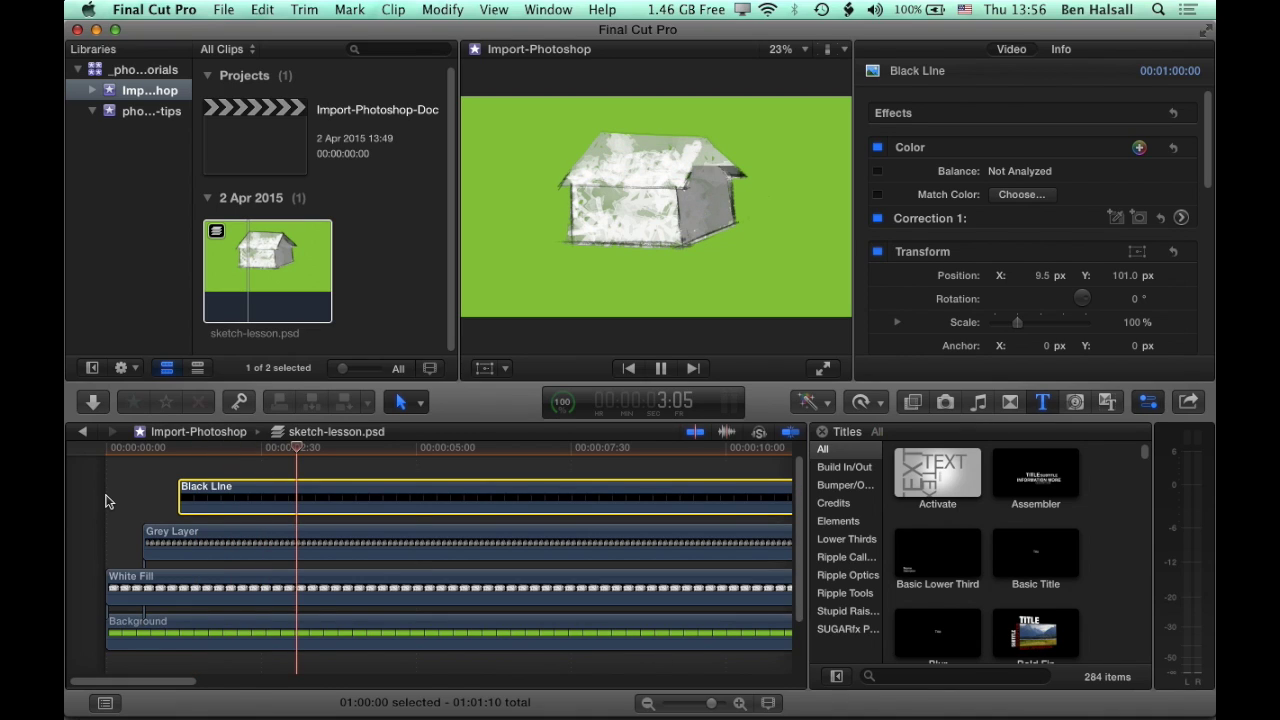
pyautogui.press('space')
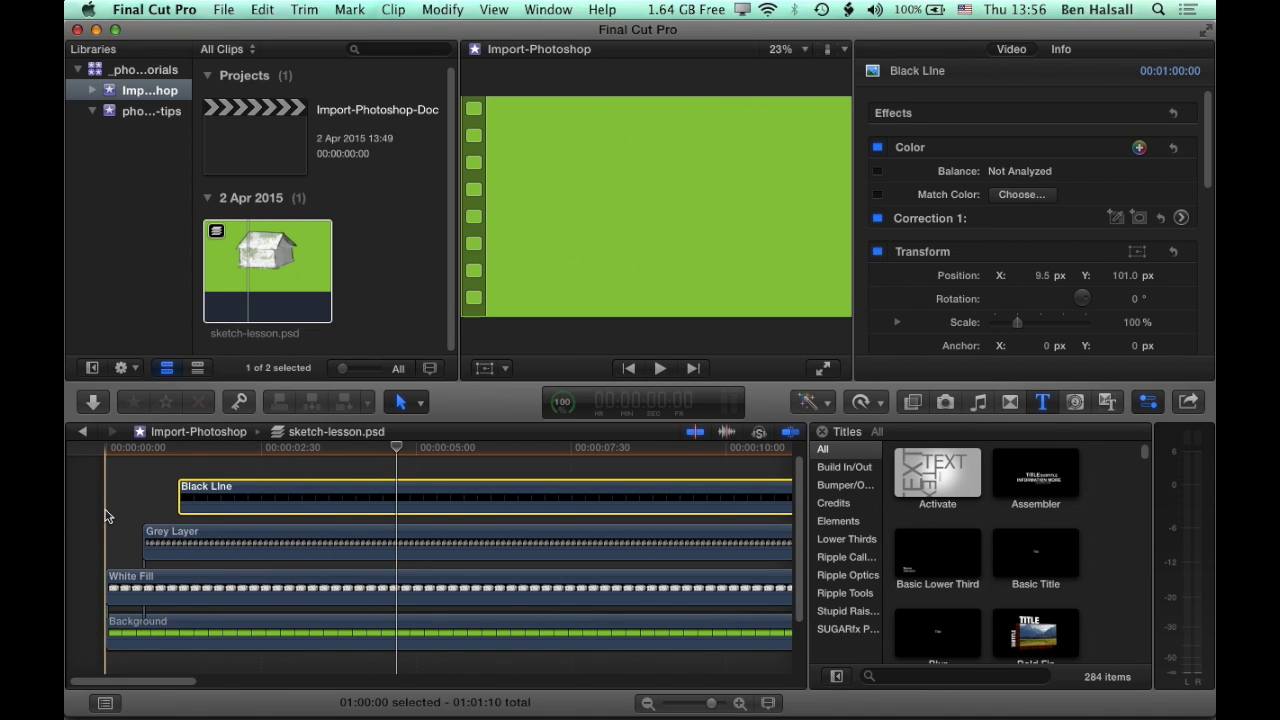